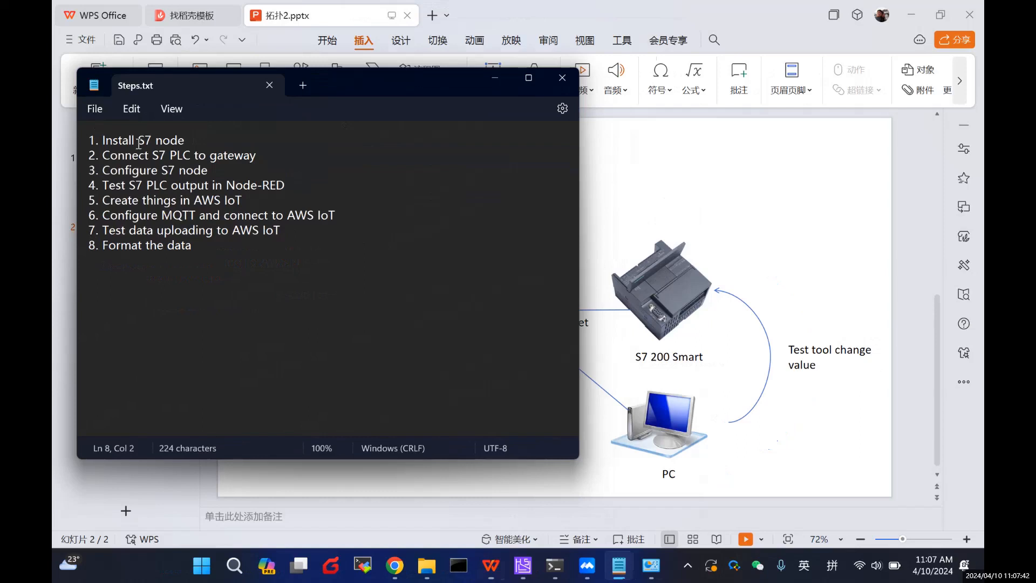
Switch to MobaXterm, open the saved SSH session for 192.168.10.1, and start the server with the command node-red
left_click(366, 564)
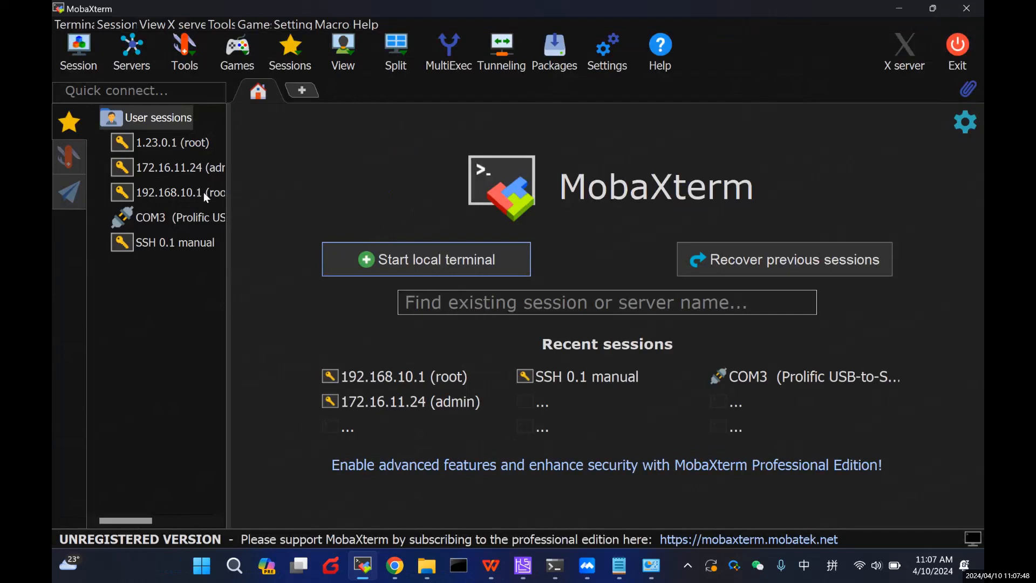
double_click(174, 195)
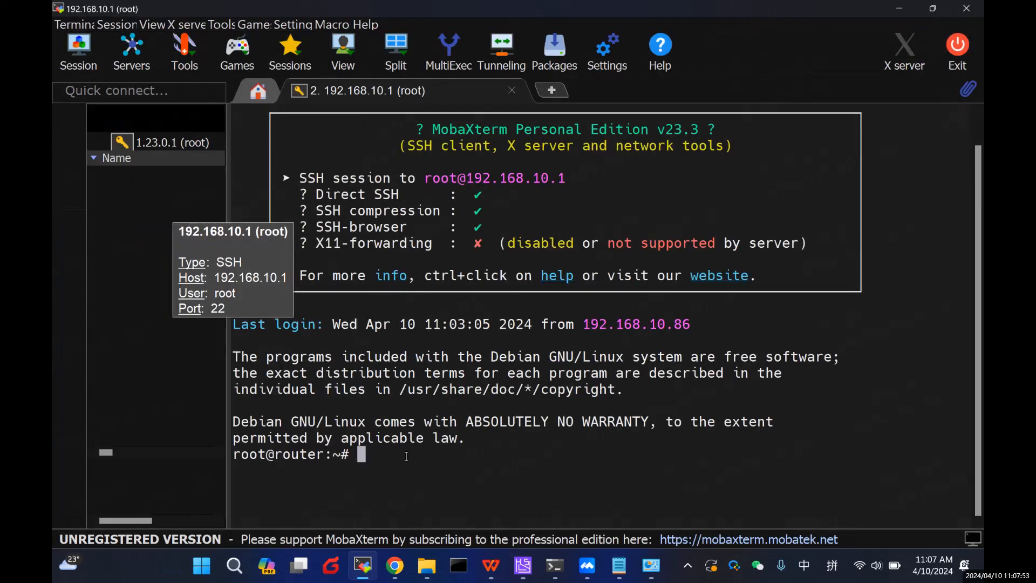
type("nod")
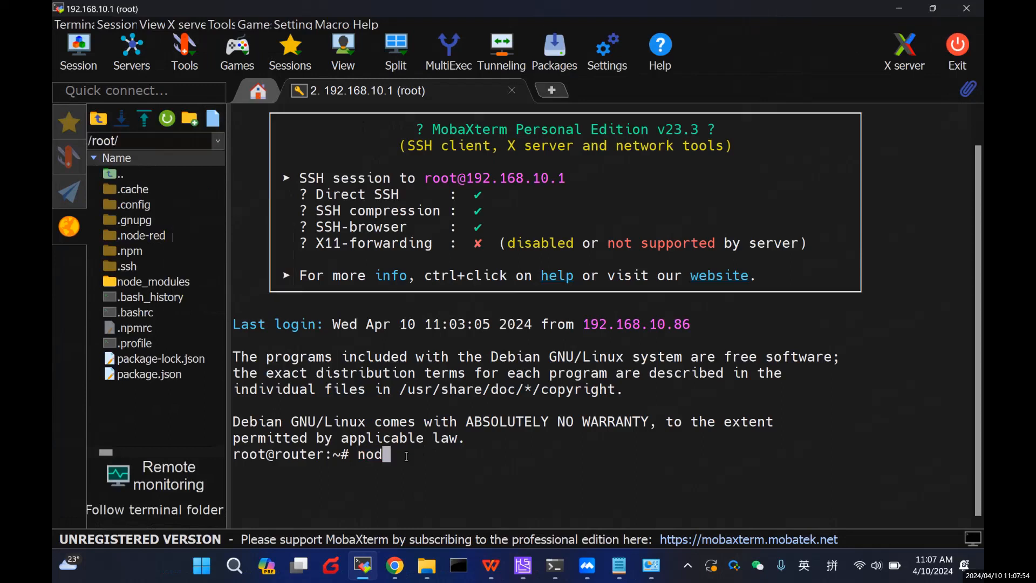
type("e-red")
key("Return")
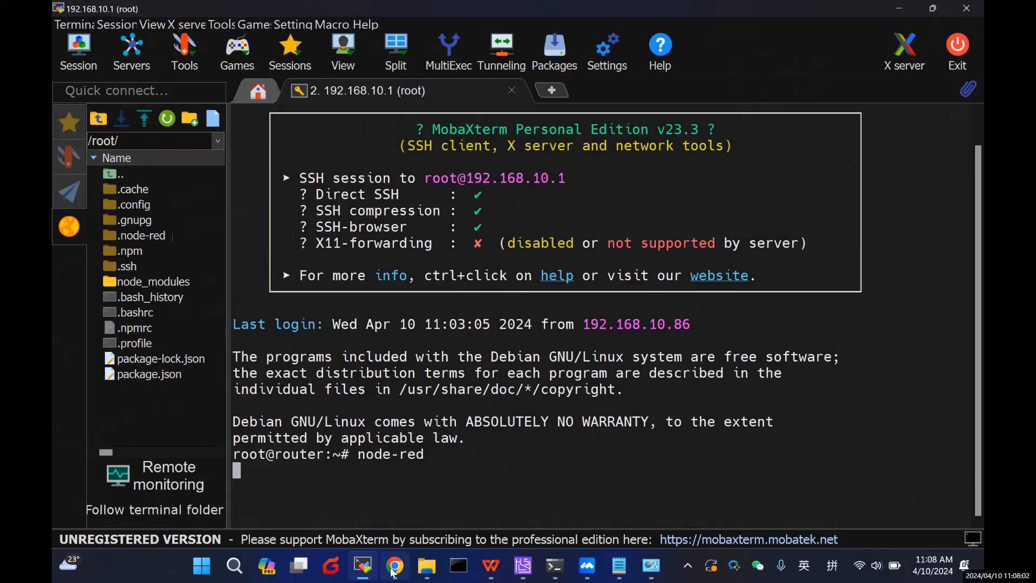
Switch to WPS Office to examine the gateway topology slide full-screen, then return to the MobaXterm terminal
mouse_move(393, 573)
left_click(492, 564)
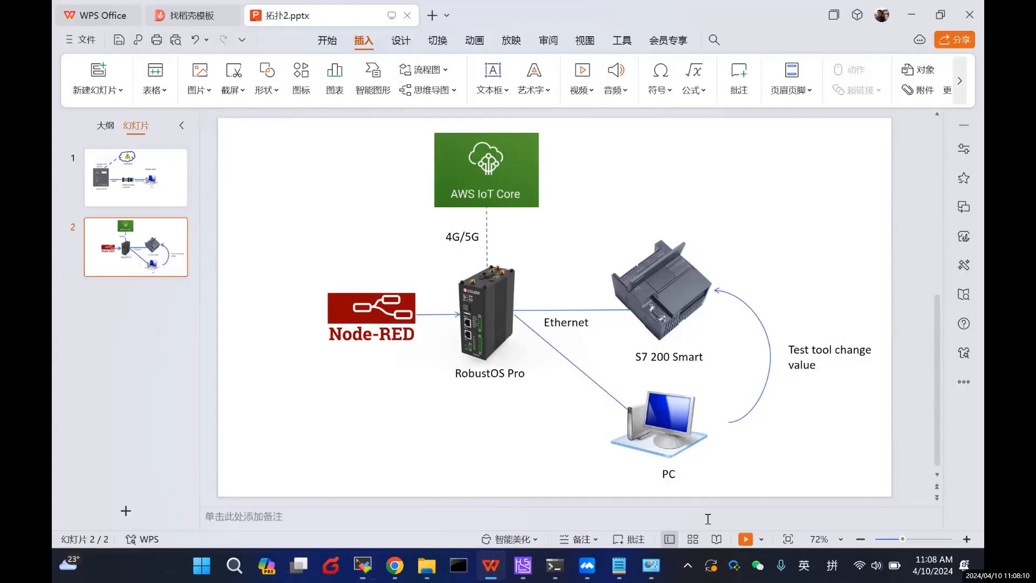
left_click(745, 539)
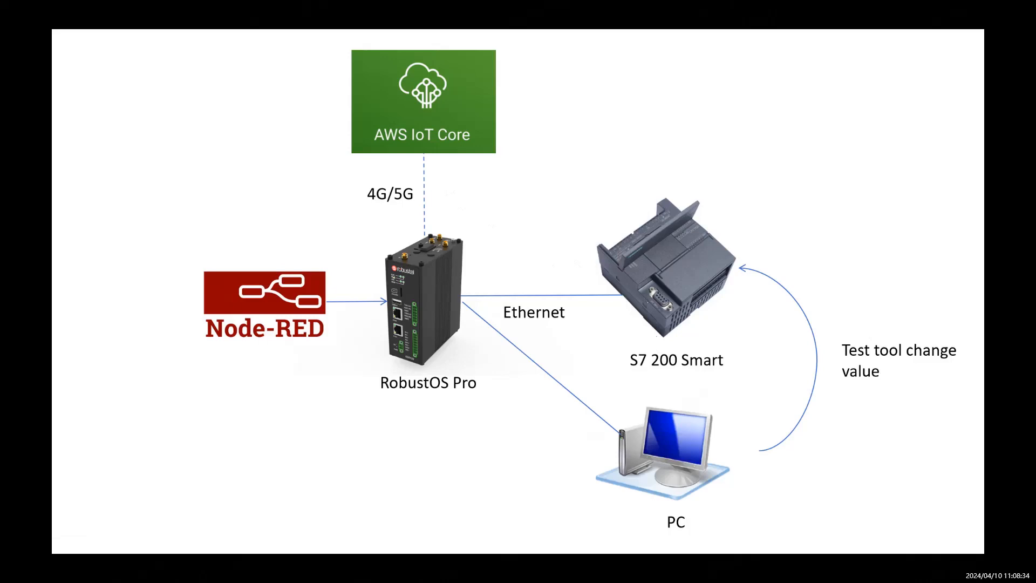
key("Escape")
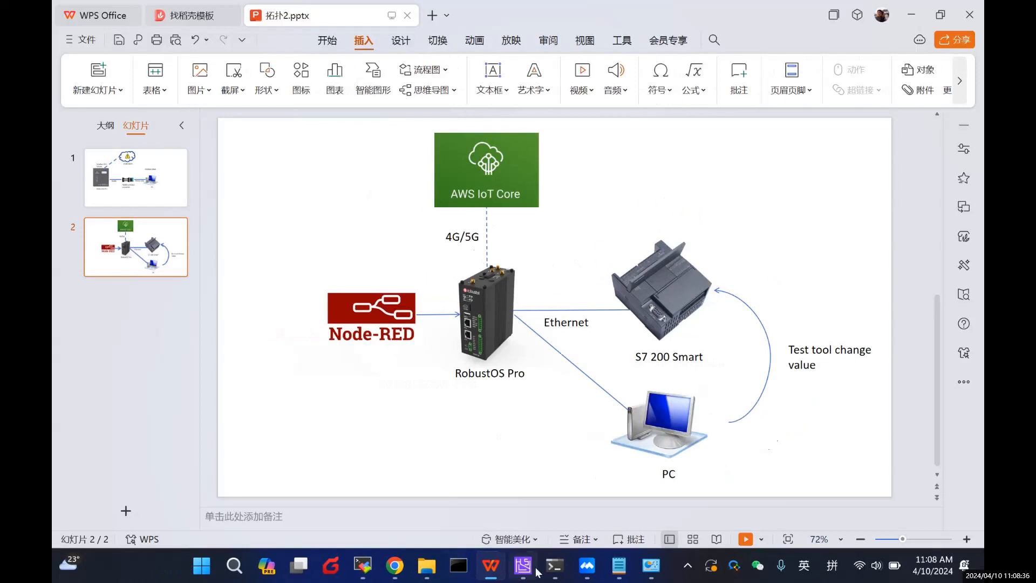
left_click(363, 565)
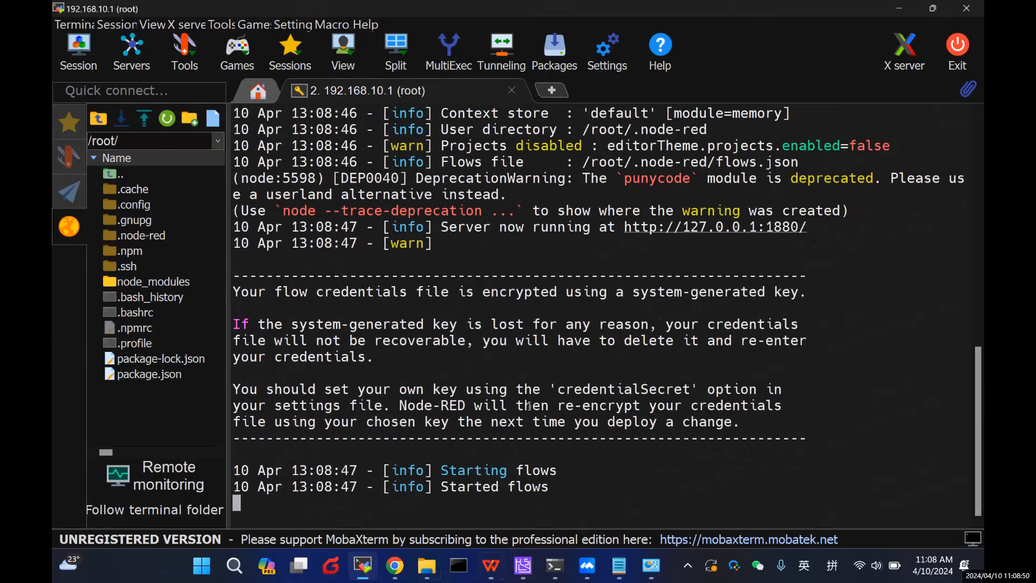
Switch to Chrome and load 192.168.0.1:1880 in a new tab
left_click(396, 565)
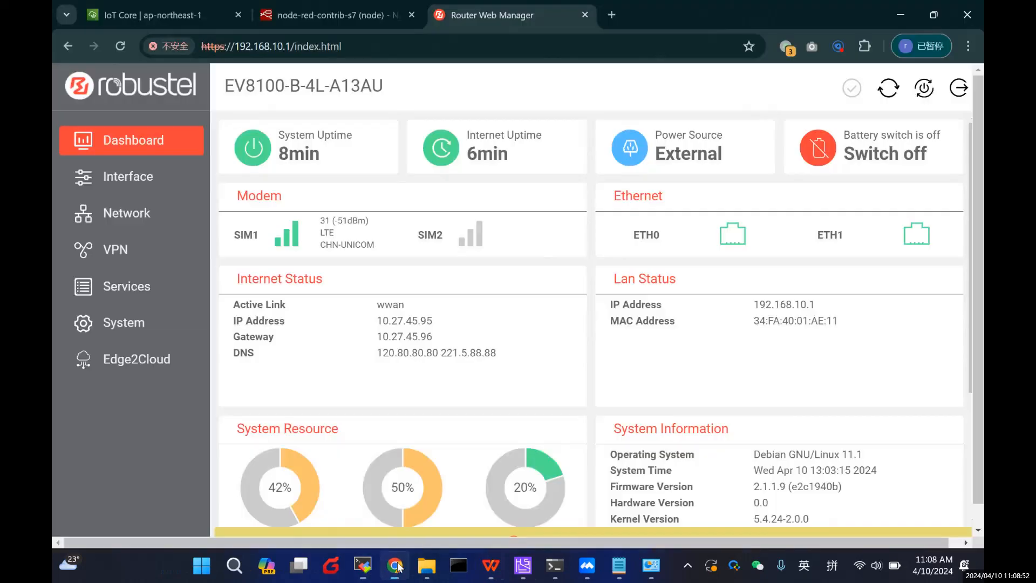
left_click(612, 14)
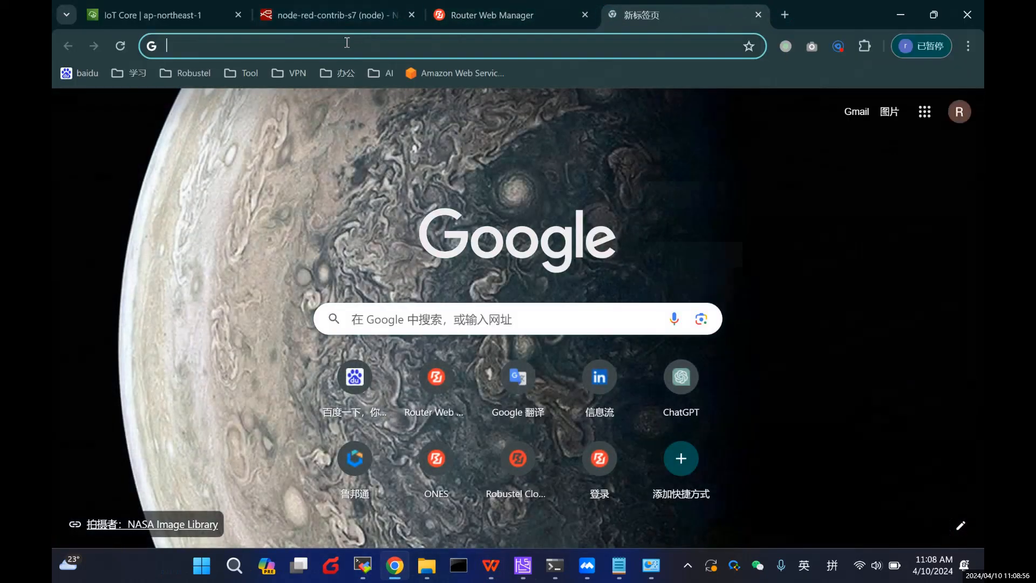
type("1")
key("BackSpace")
key("BackSpace")
type("https")
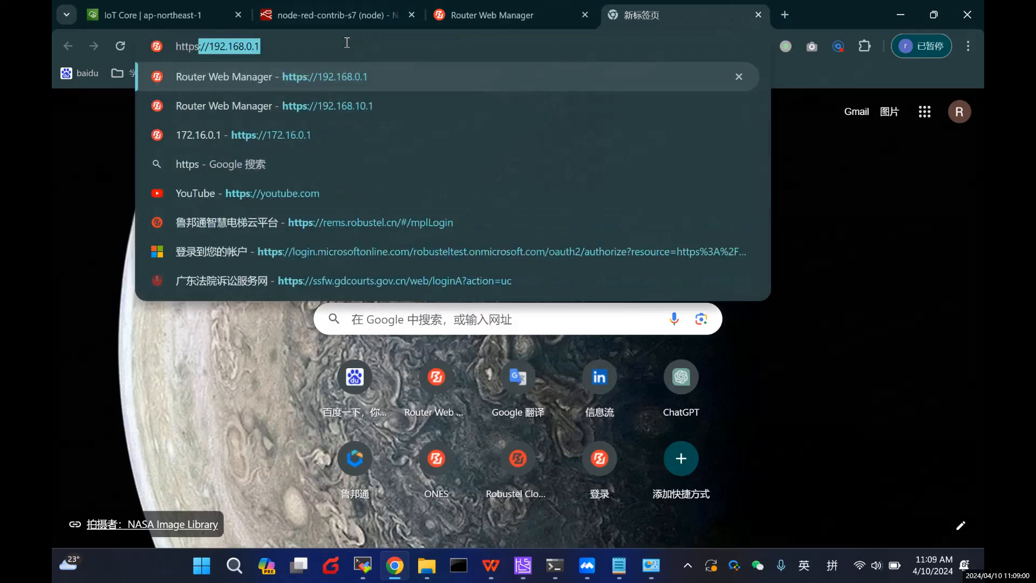
key("BackSpace")
key("BackSpace")
type("://")
key("Return")
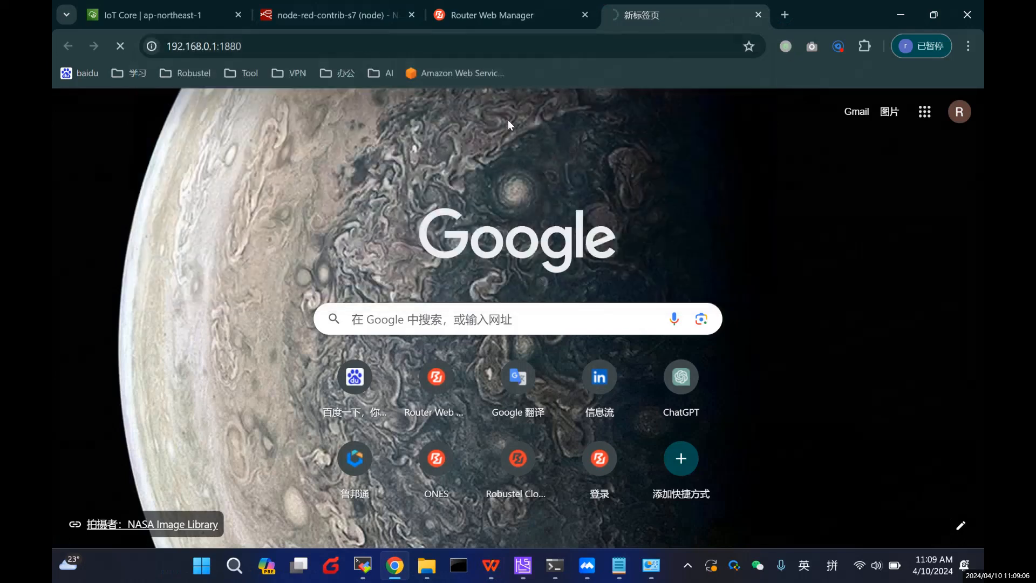
Correct the web address to 192.168.10.1:1880 and load the Node-RED editor
left_click(206, 47)
left_click(207, 46)
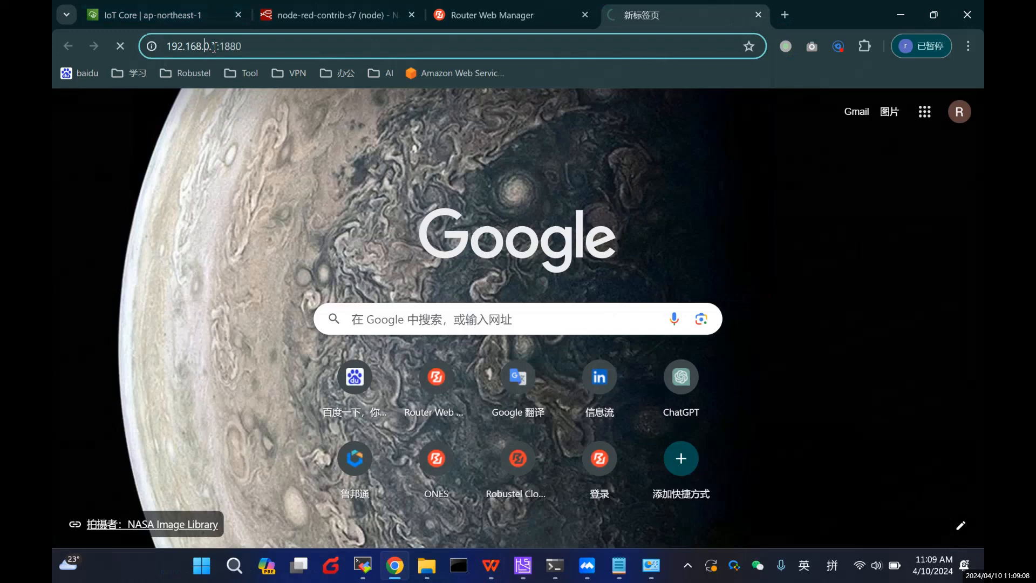
type("1")
key("Return")
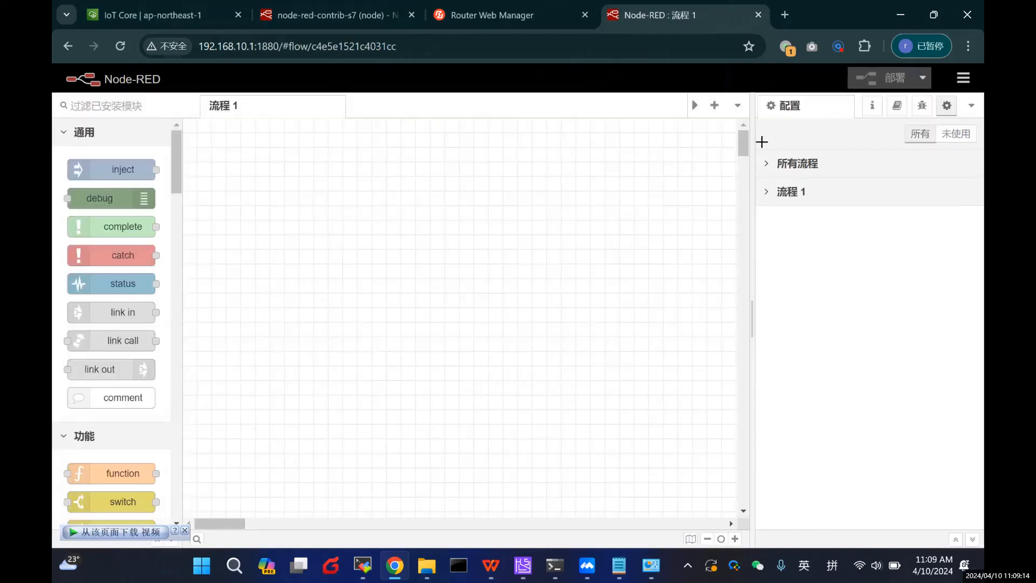
Set the Node-RED interface language to English in the user settings and close them
left_click(964, 79)
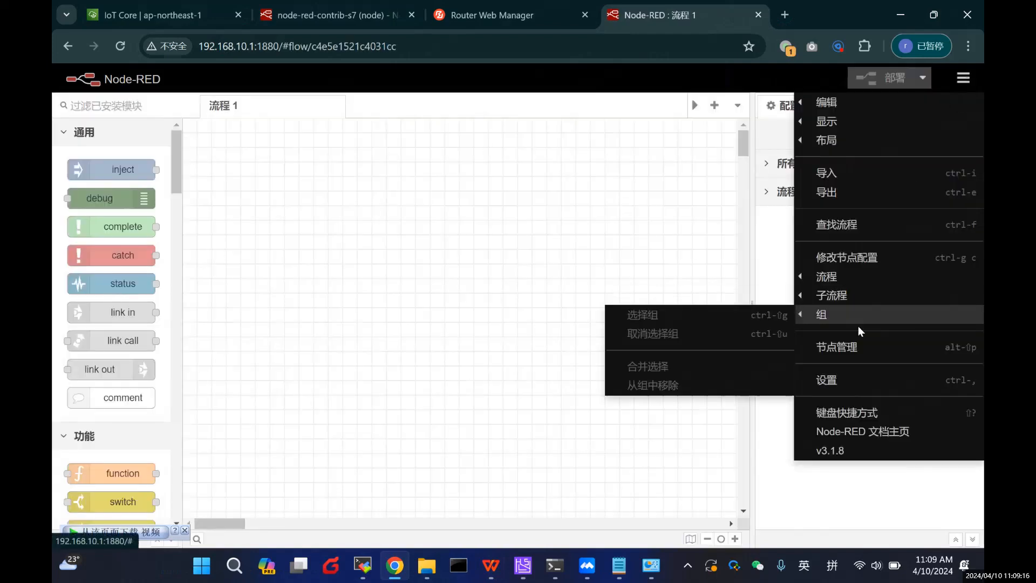
left_click(846, 377)
left_click(461, 174)
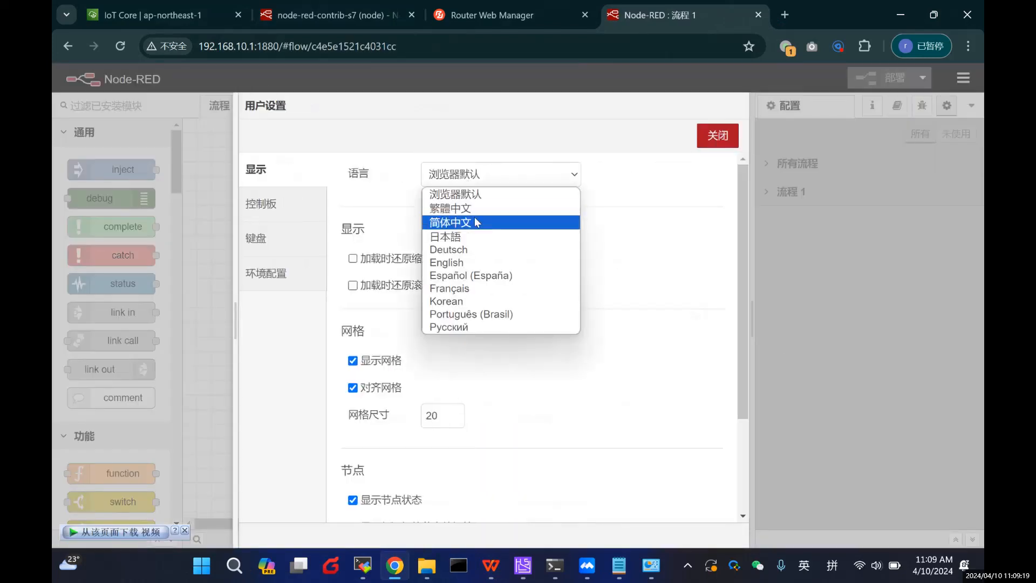
left_click(471, 263)
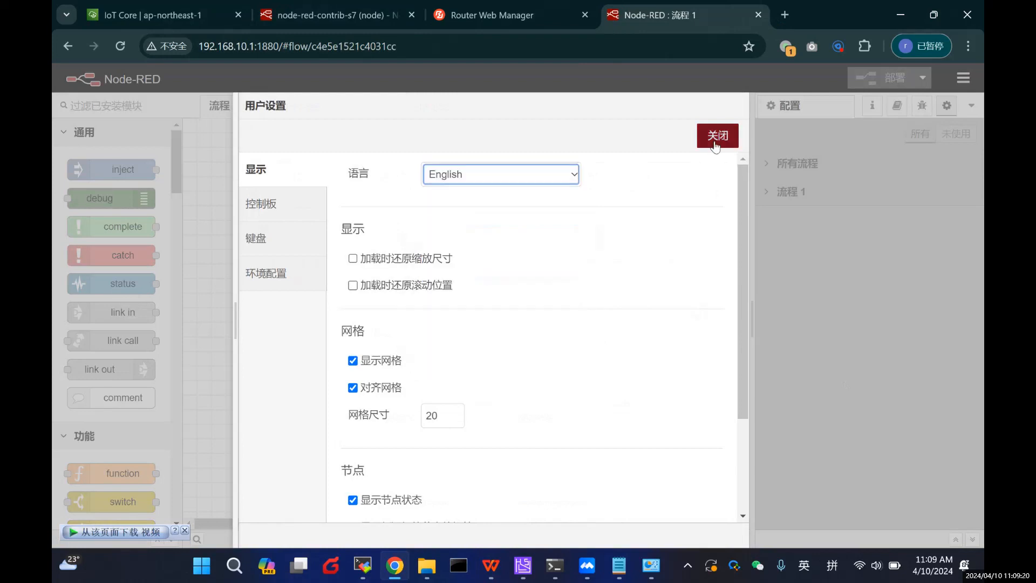
left_click(715, 139)
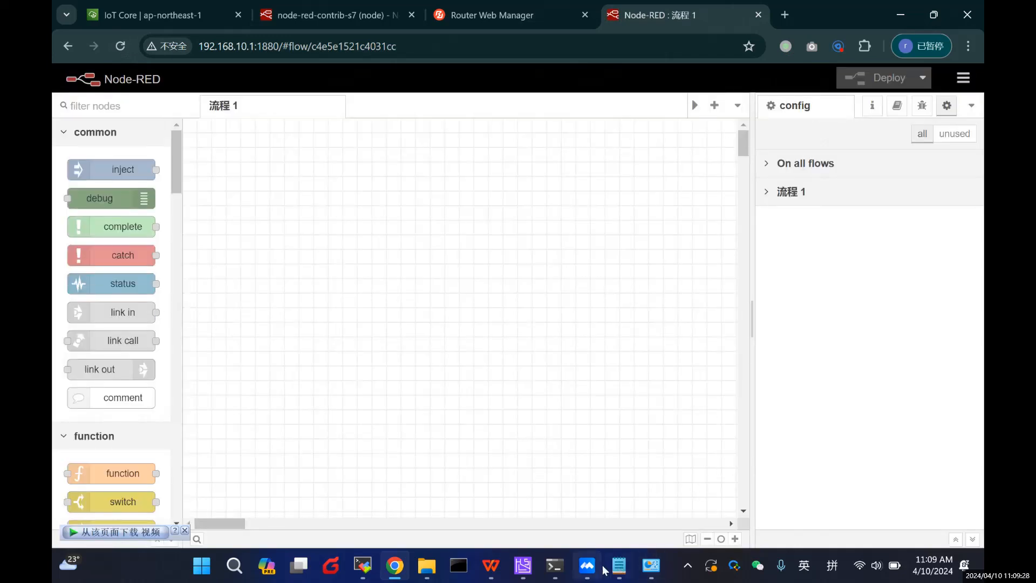
Check the task list in Steps.txt, then search the installable palette modules in Node-RED for s7
left_click(619, 565)
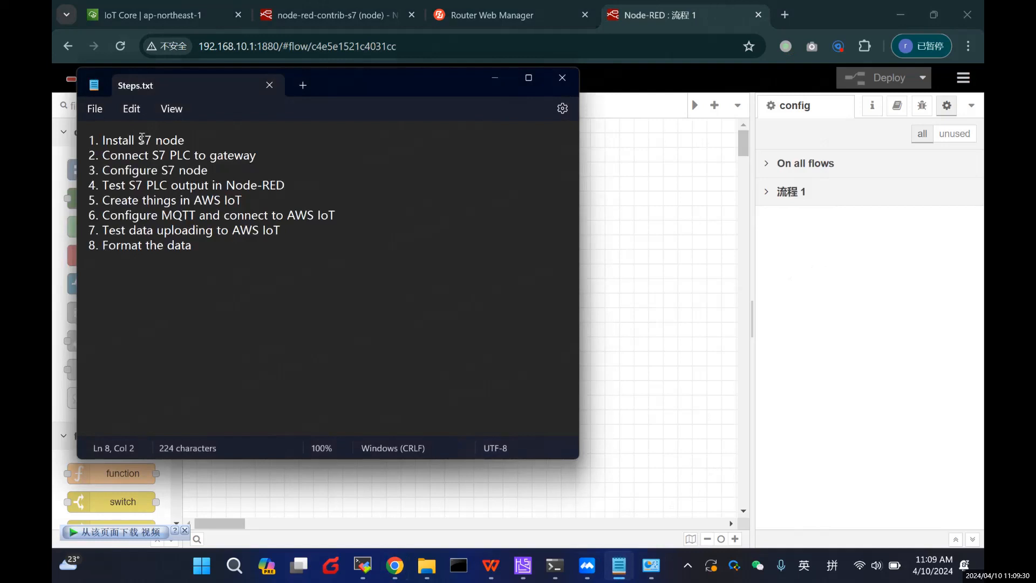
left_click(620, 564)
left_click(964, 80)
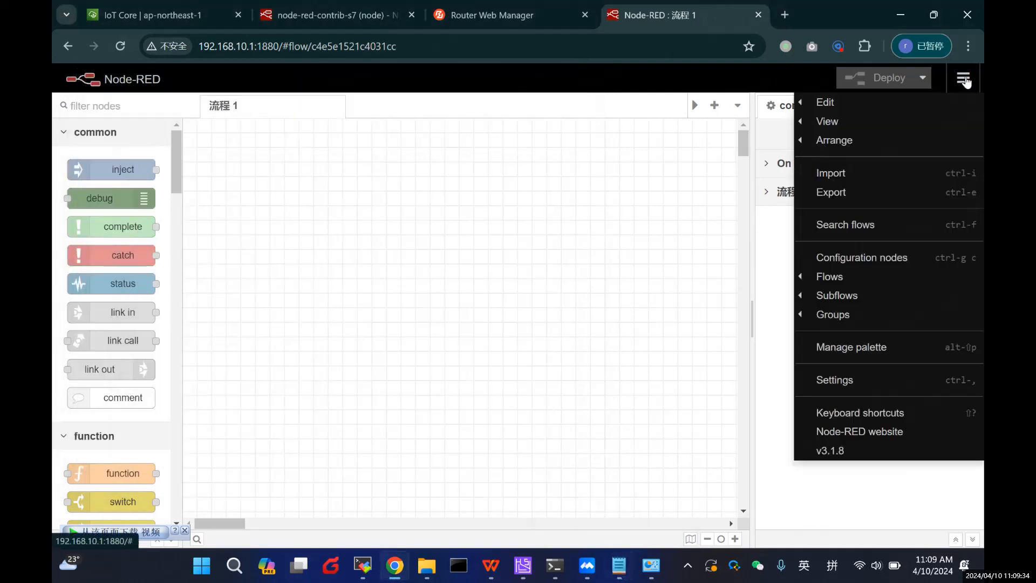
left_click(858, 349)
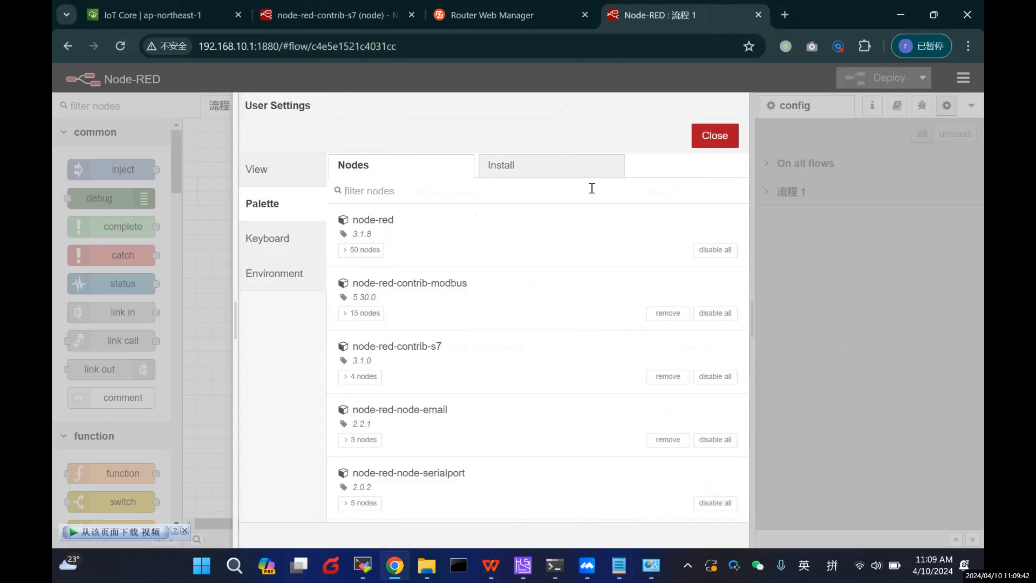
left_click(566, 173)
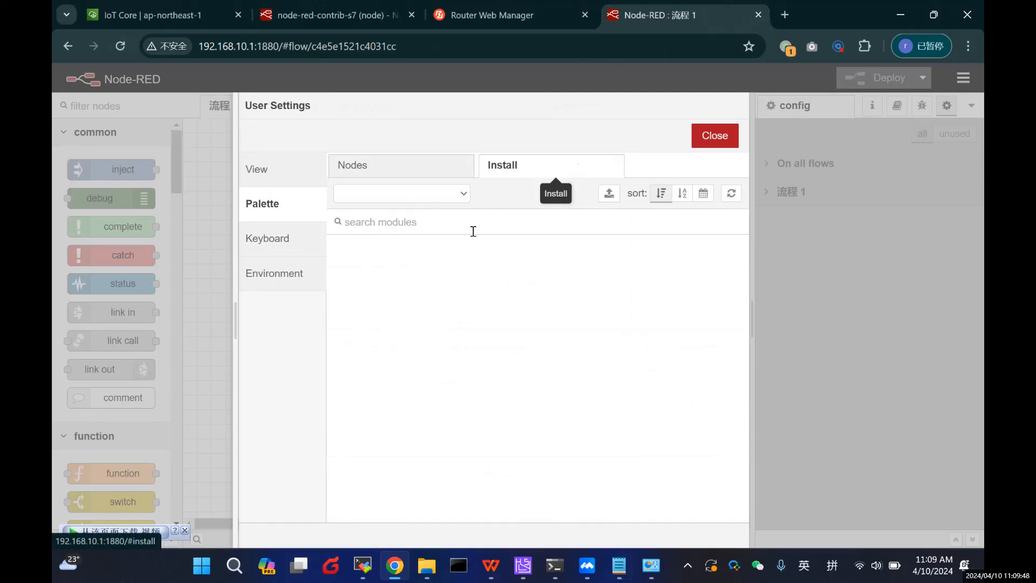
left_click(423, 201)
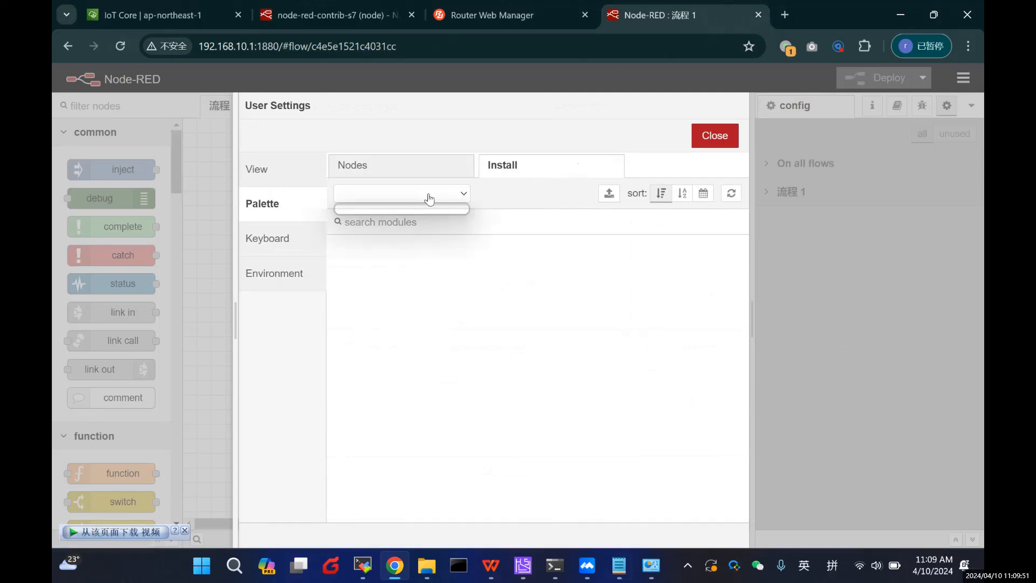
left_click(403, 230)
type("s7")
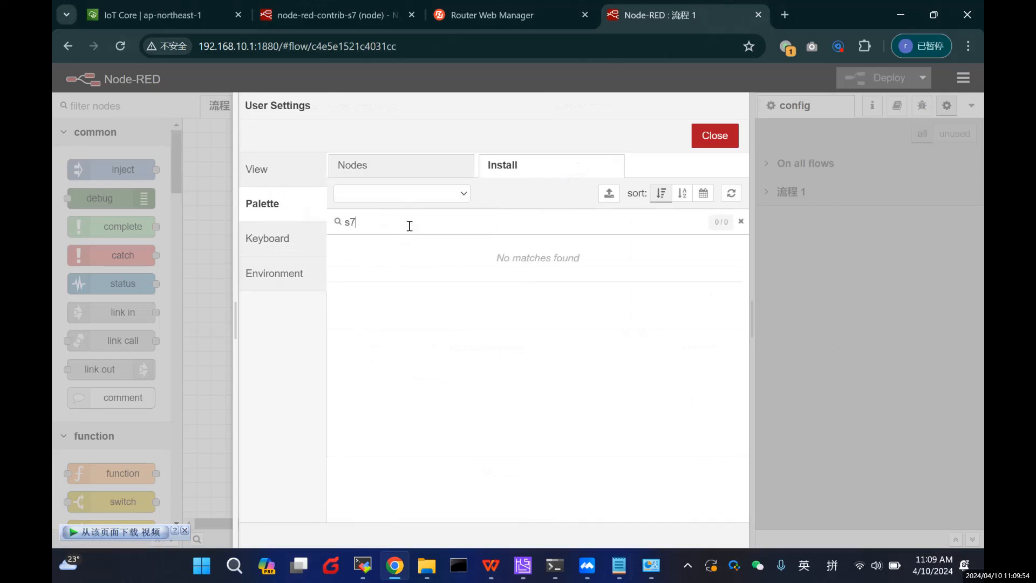
left_click(376, 202)
left_click(370, 223)
Filter the already installed palette nodes by s7, then clear the filter
left_click(399, 169)
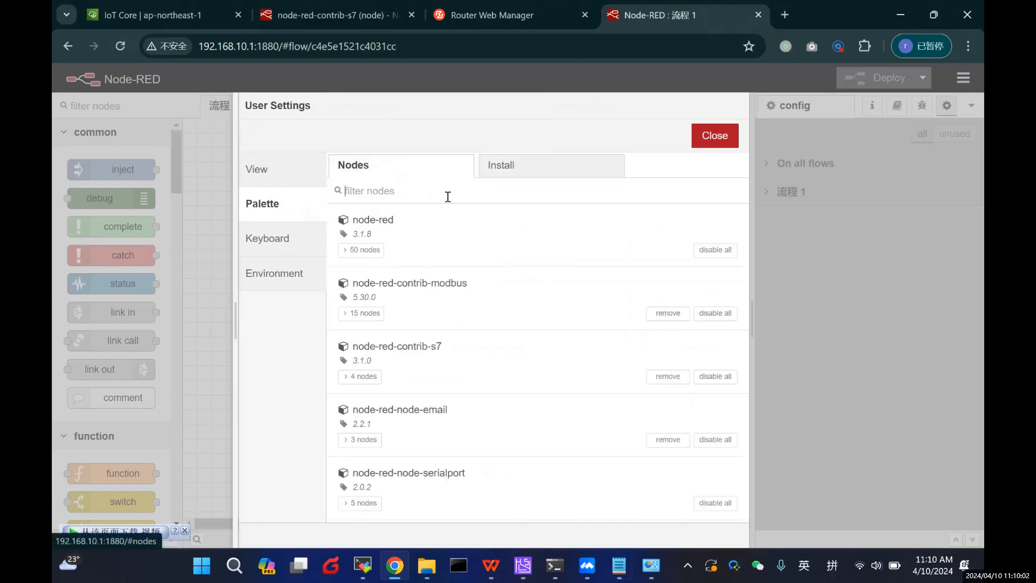
type("s7")
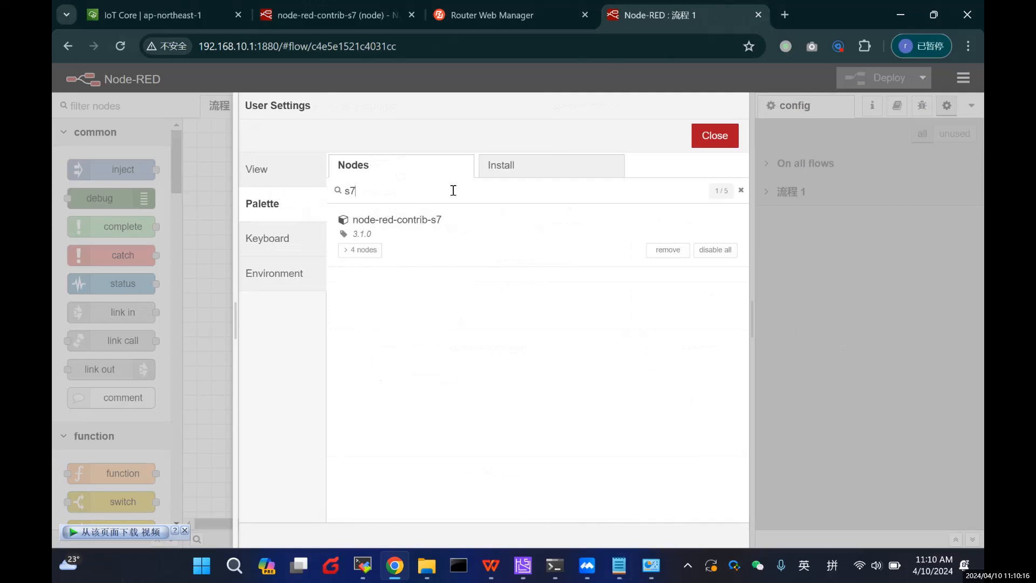
key("BackSpace")
key("BackSpace")
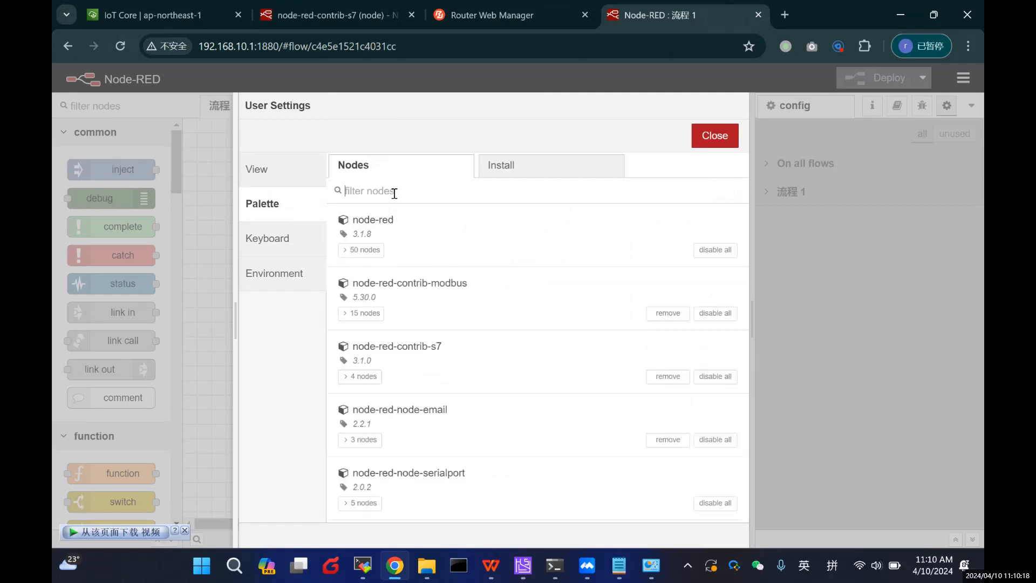
Search the community catalogue for s7, check the install status of node-red-contrib-s7, and close the user settings
left_click(519, 175)
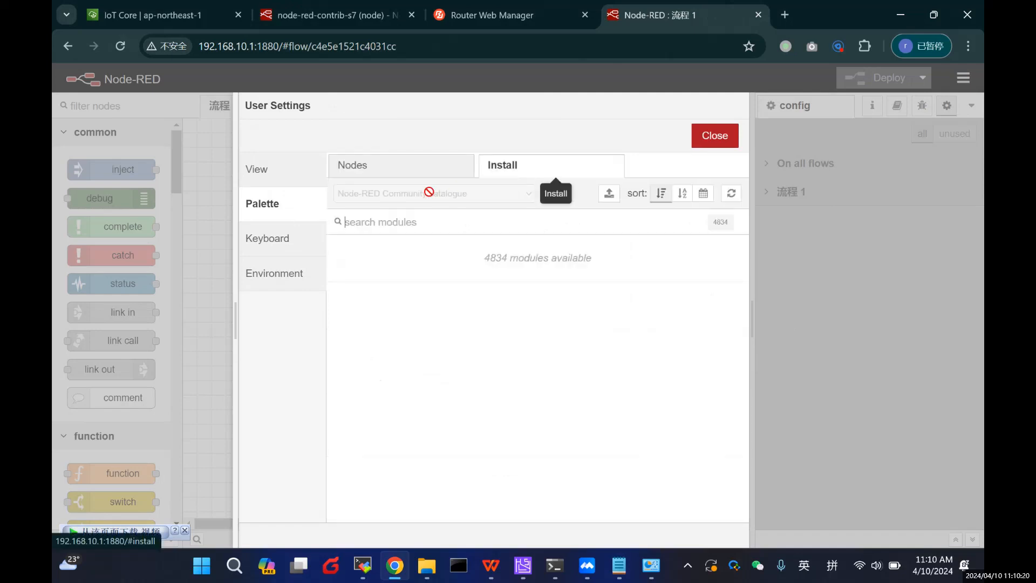
type("s7")
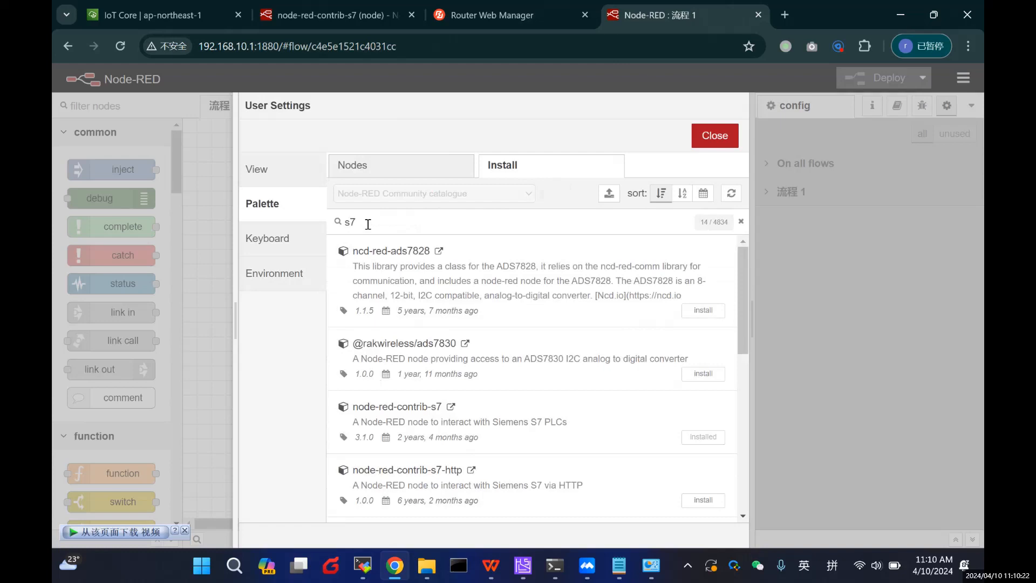
triple_click(376, 409)
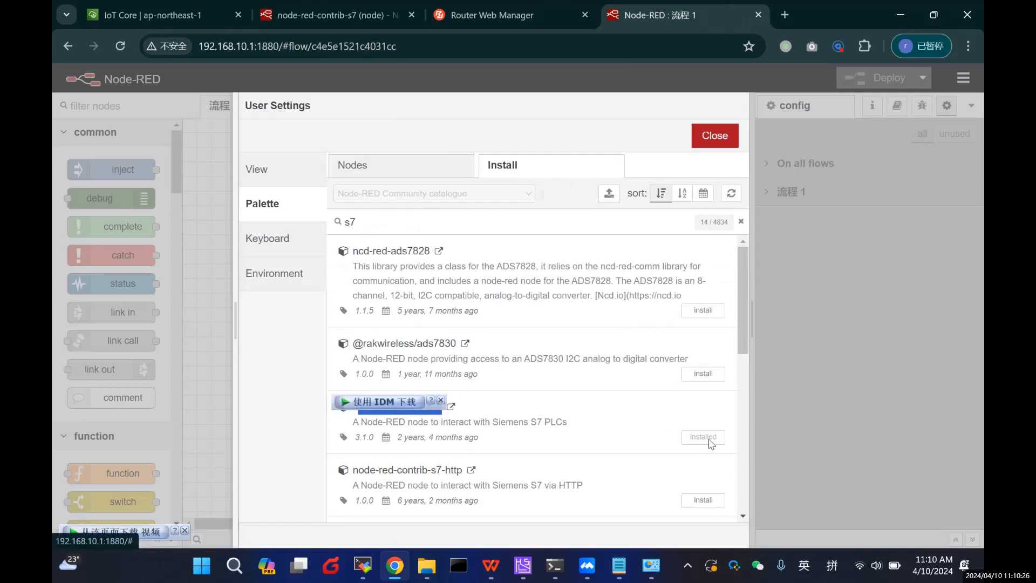
left_click(706, 140)
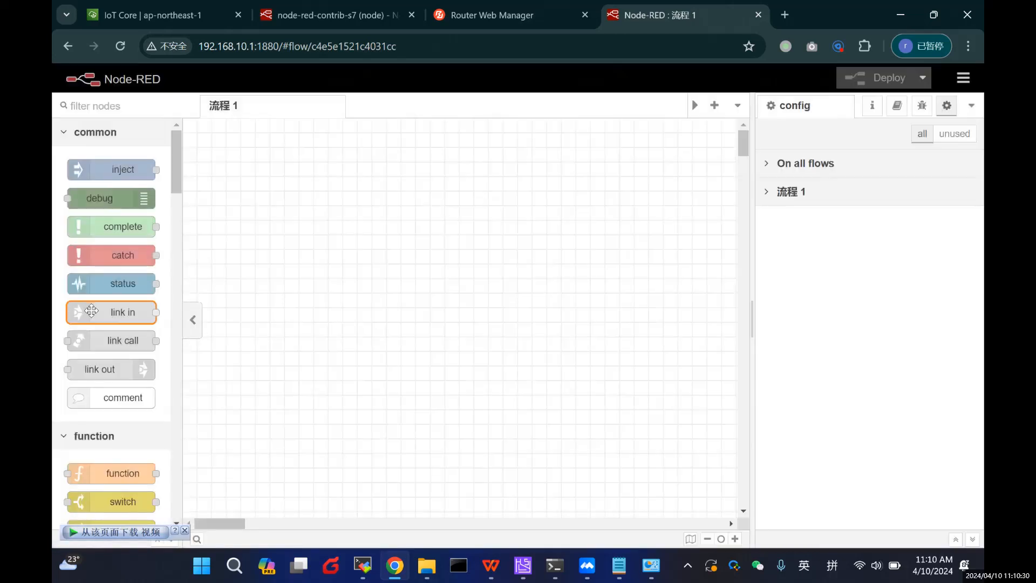
Add an s7 in node from the plc category to the upper-middle area of the empty flow
scroll(94, 315, "down", 10)
scroll(93, 314, "down", 15)
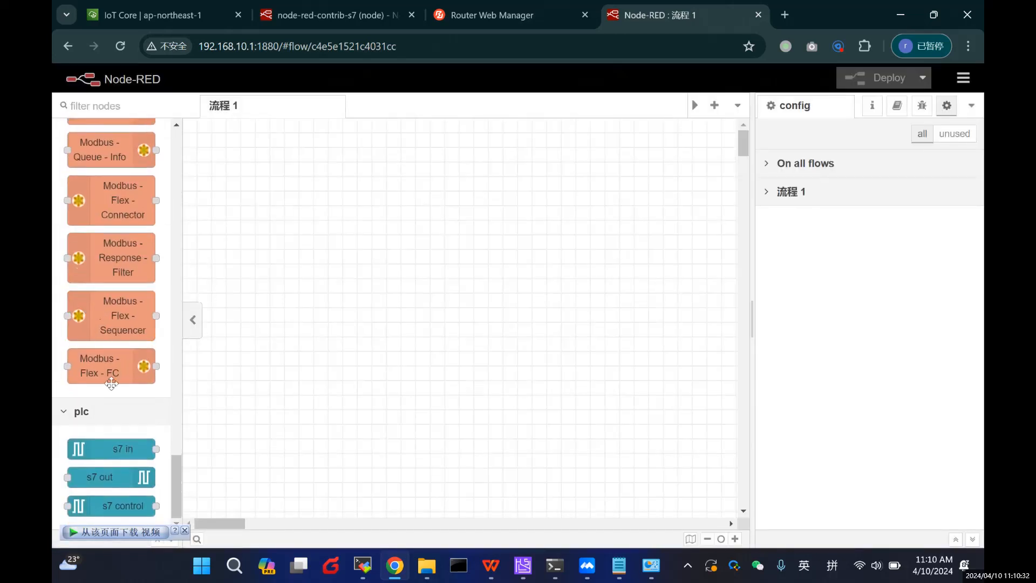
left_click_drag(104, 450, 327, 266)
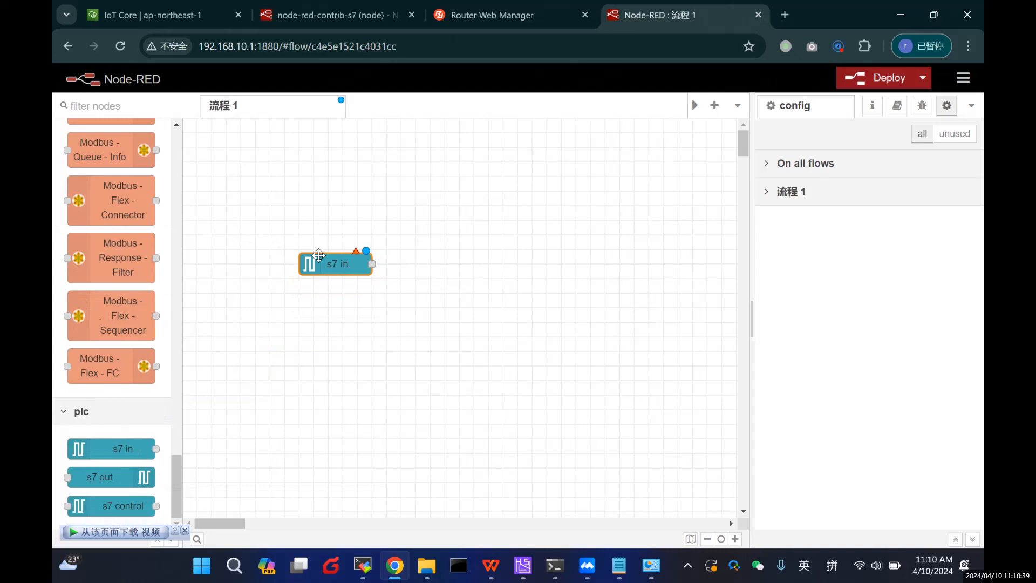
Switch to Steps.txt in Notepad and highlight the line "Connect S7 PLC to gateway"
left_click(618, 566)
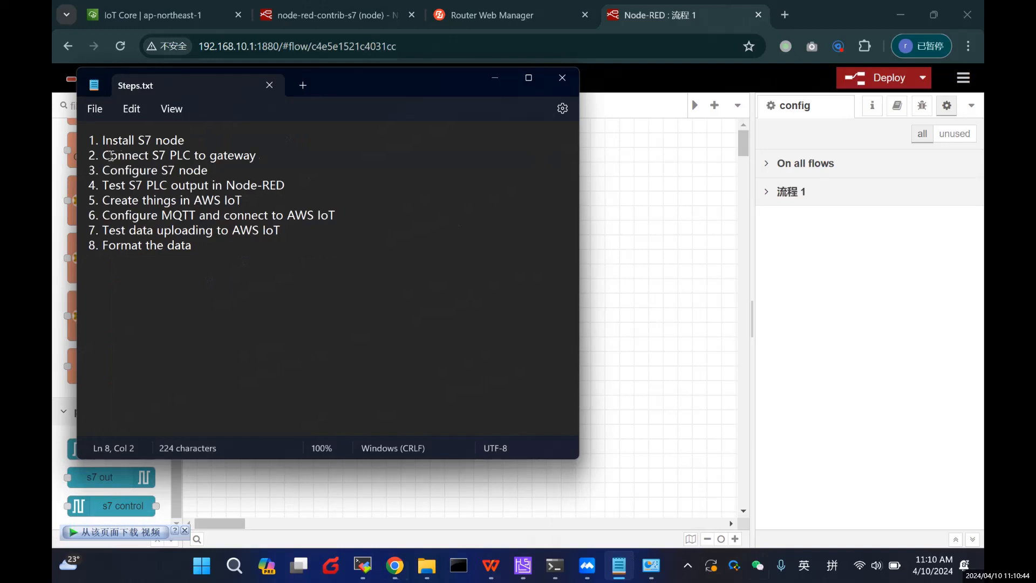
left_click_drag(104, 156, 267, 161)
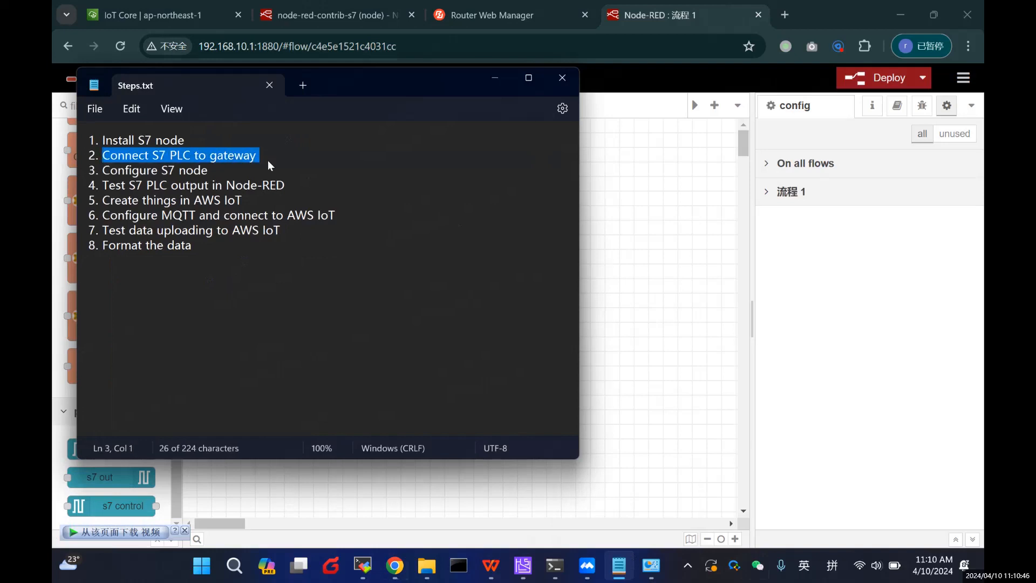
Switch to the WPS presentation and view the PLC, gateway and AWS topology slide full screen, then leave the slideshow
left_click(502, 572)
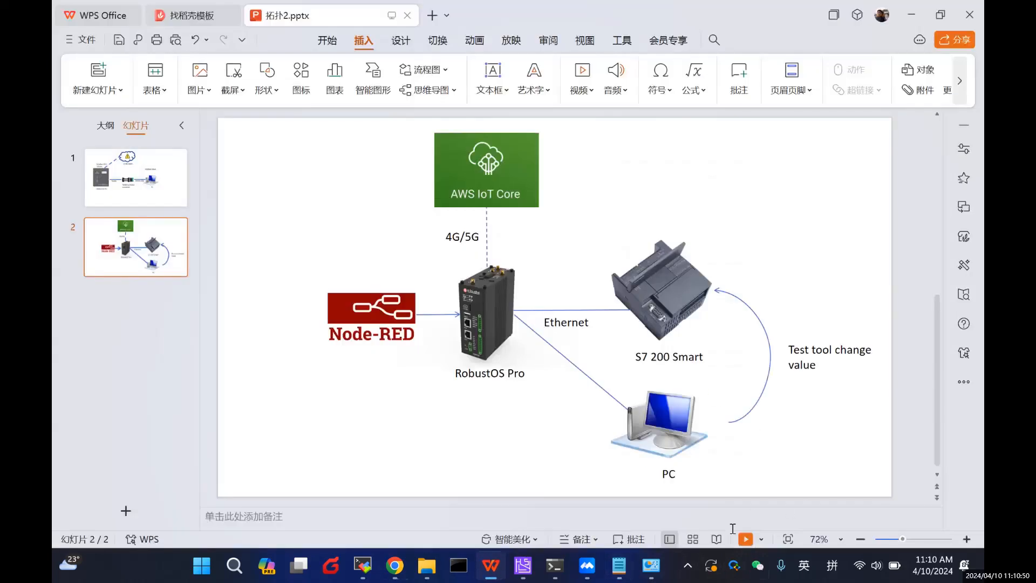
left_click(743, 538)
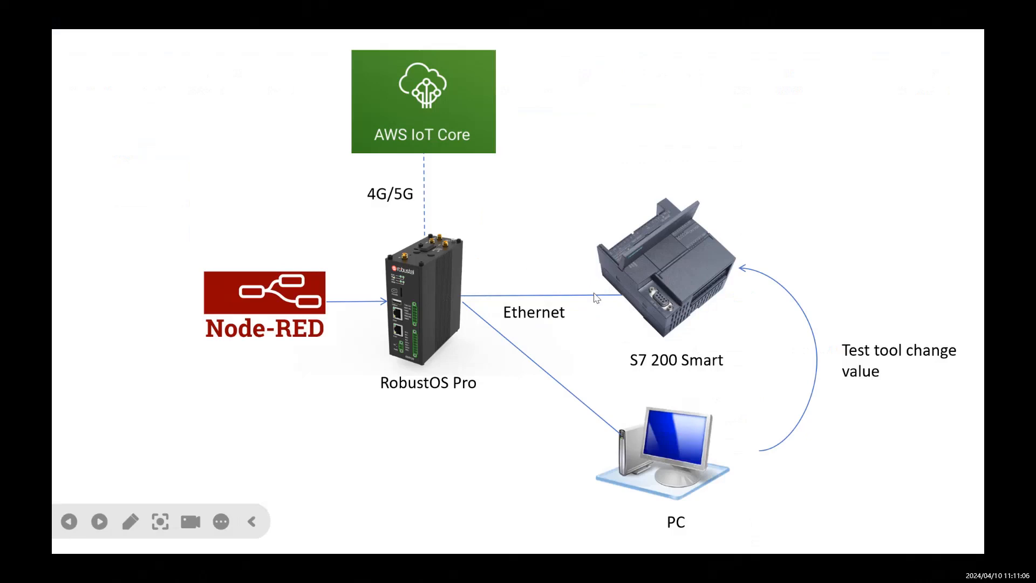
key("Escape")
Switch to Router Web Manager in Chrome and ping 192.168.10.10 with the gateway's system tools
left_click(395, 565)
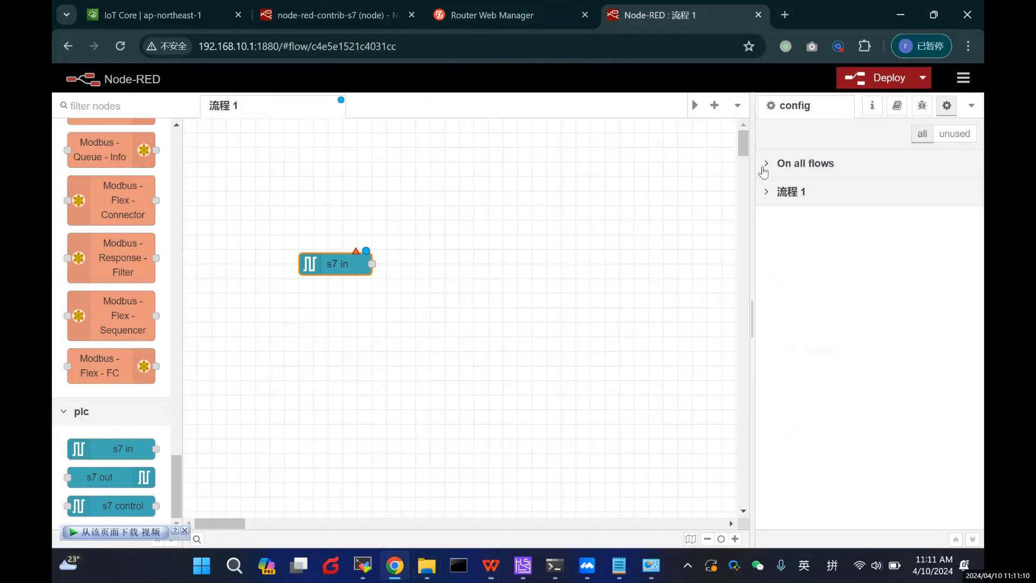
left_click(434, 18)
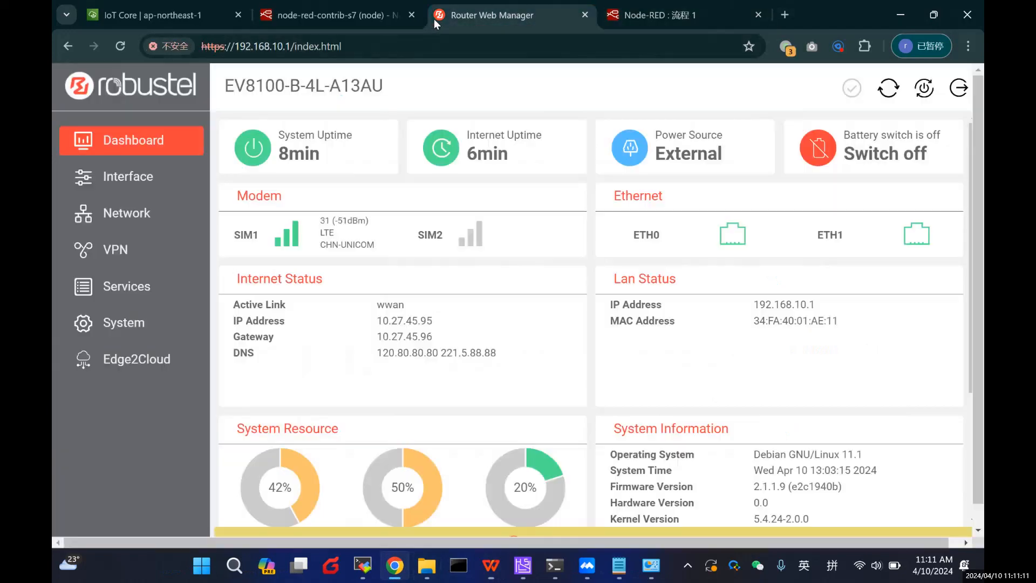
left_click(137, 335)
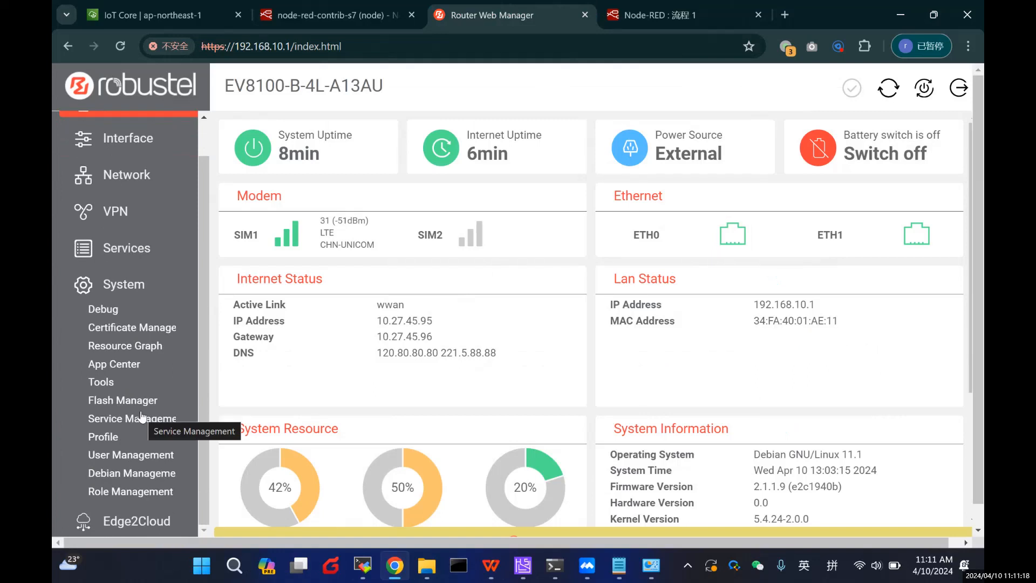
left_click(101, 382)
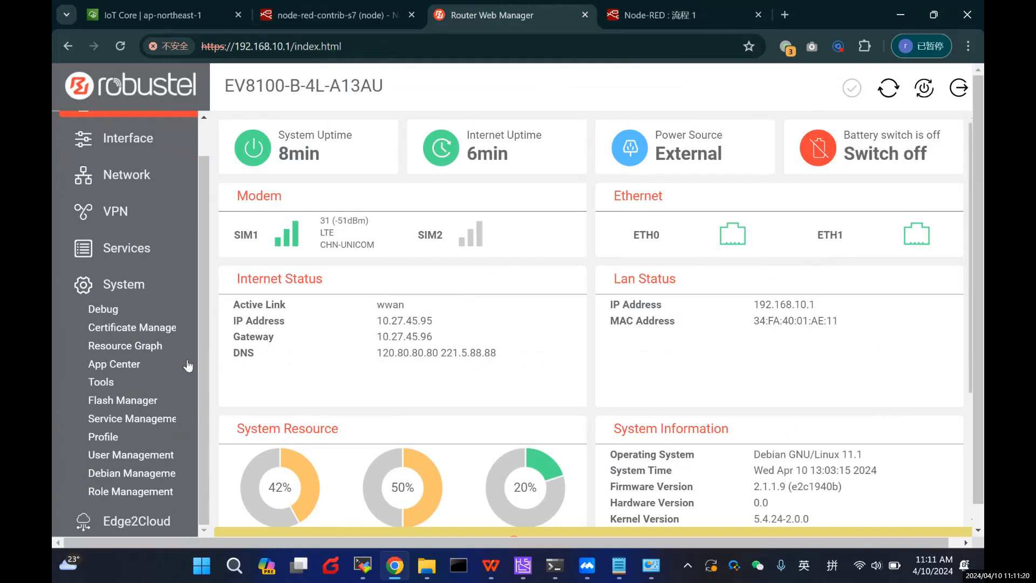
left_click(661, 284)
type("192.168")
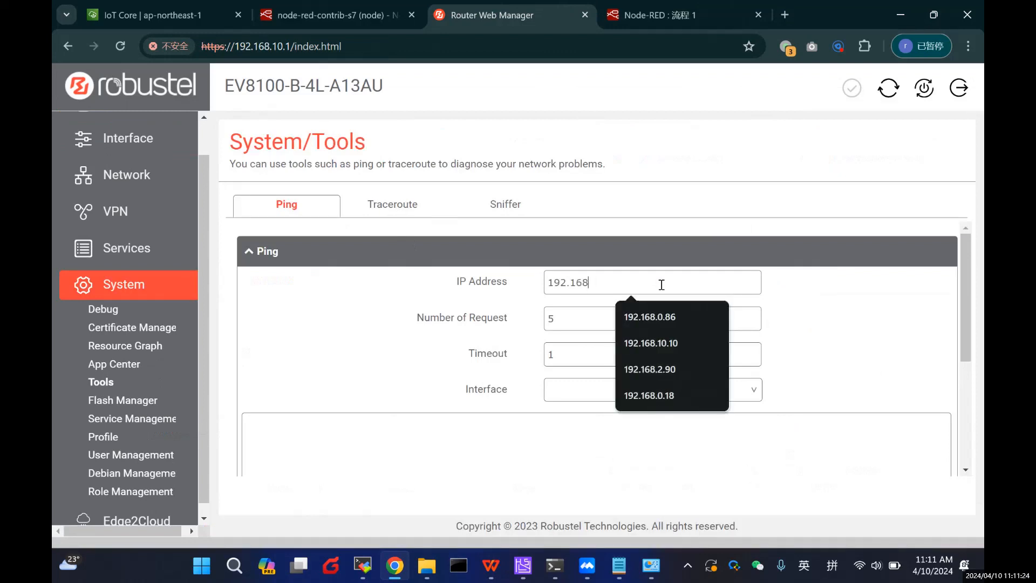
type(".10.10")
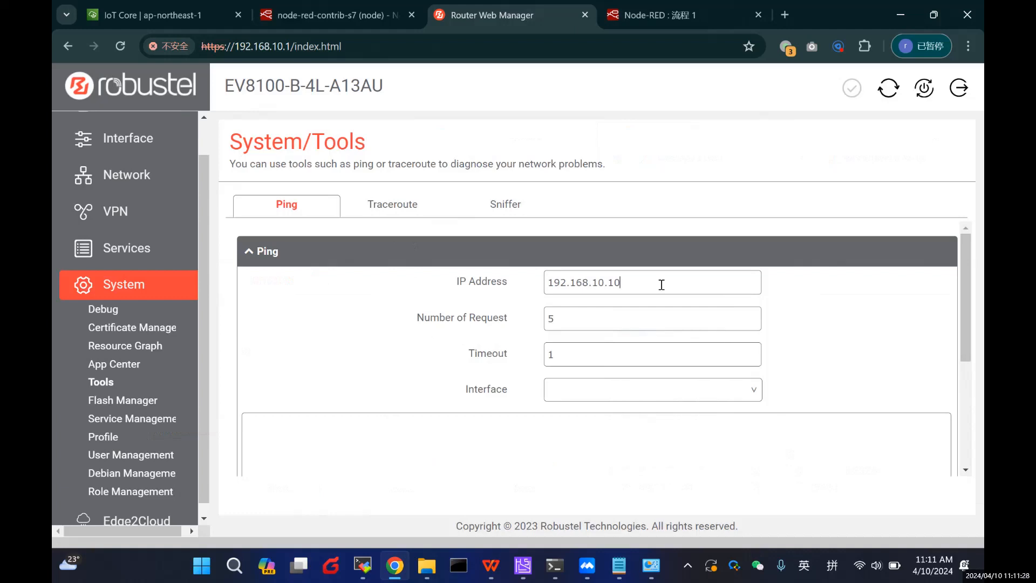
double_click(659, 283)
left_click(668, 281)
key("Return")
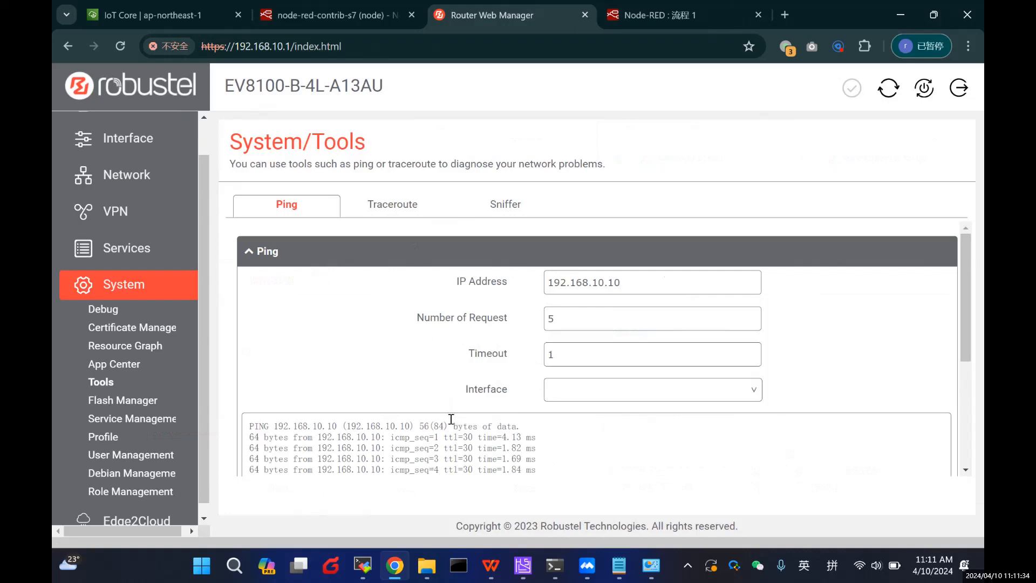
scroll(452, 426, "down", 1)
scroll(154, 288, "up", 1)
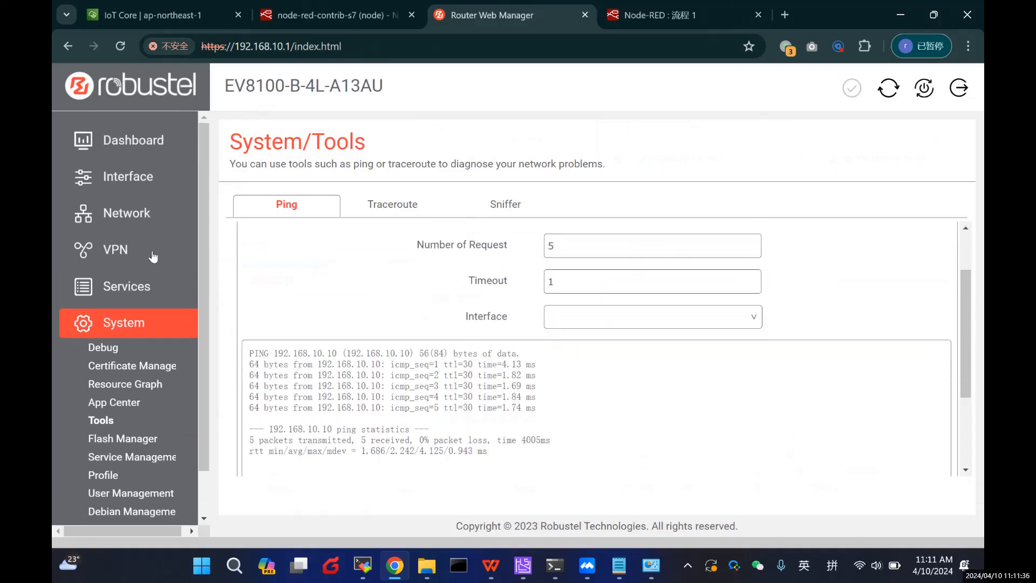
Examine the gateway's LAN status for connected devices, highlighting the IP addresses in the first two entries
left_click(133, 181)
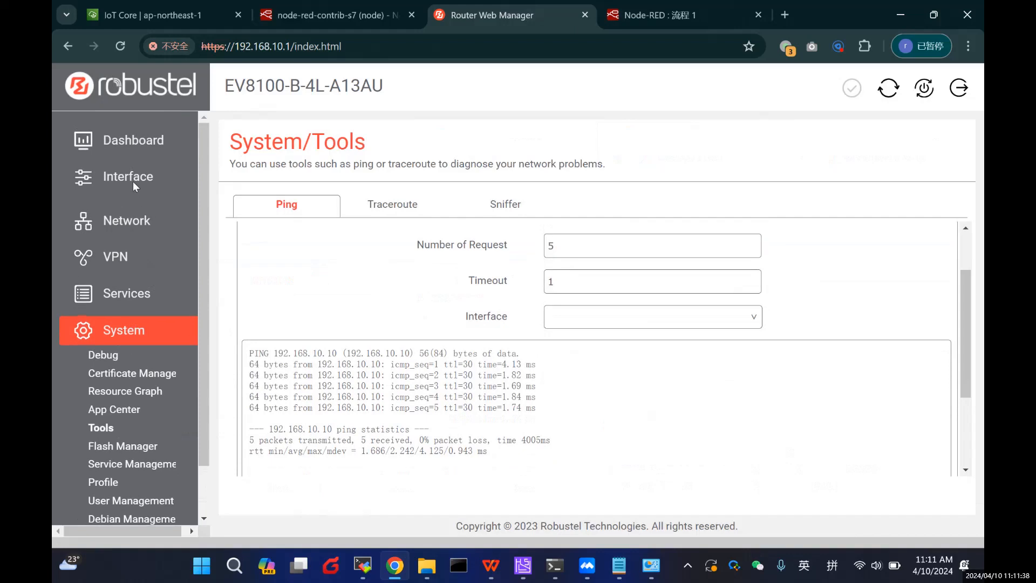
left_click(133, 182)
left_click(117, 213)
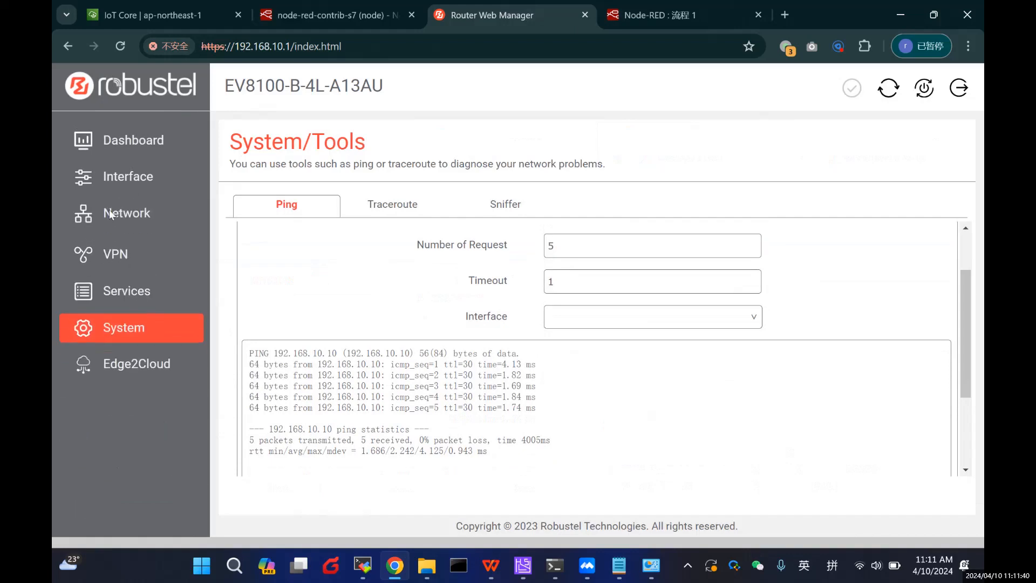
left_click(102, 256)
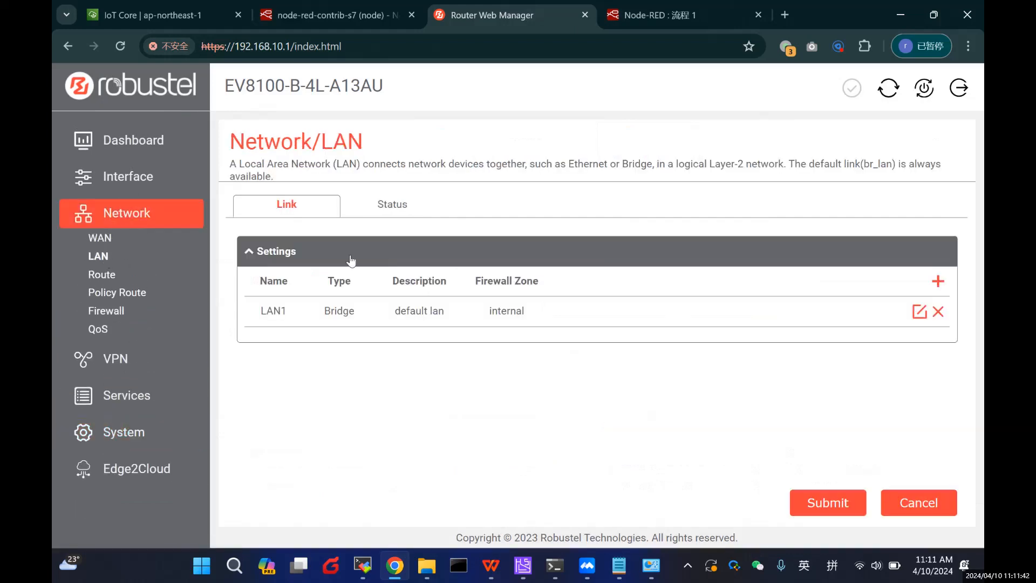
left_click(401, 211)
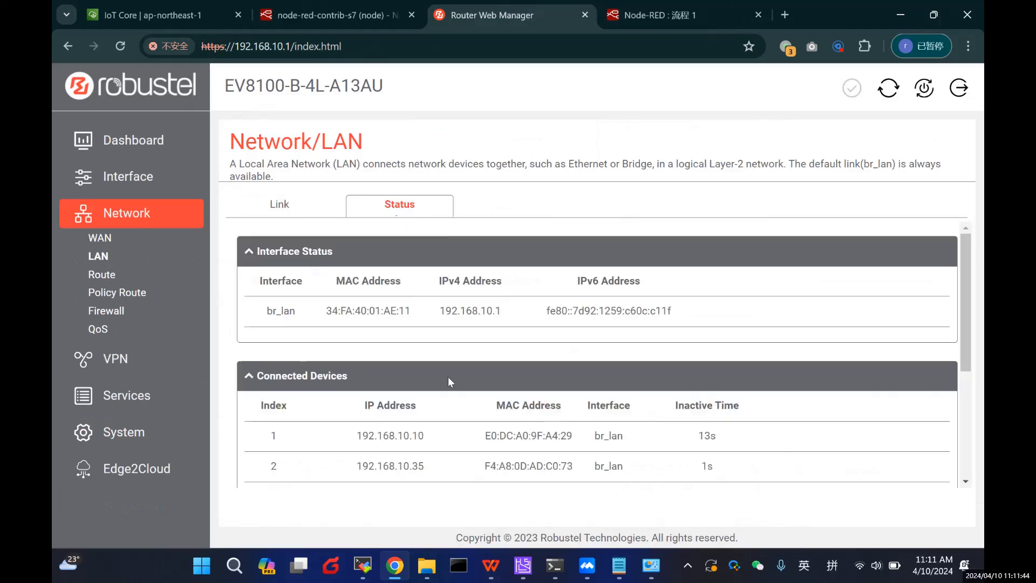
scroll(420, 399, "down", 1)
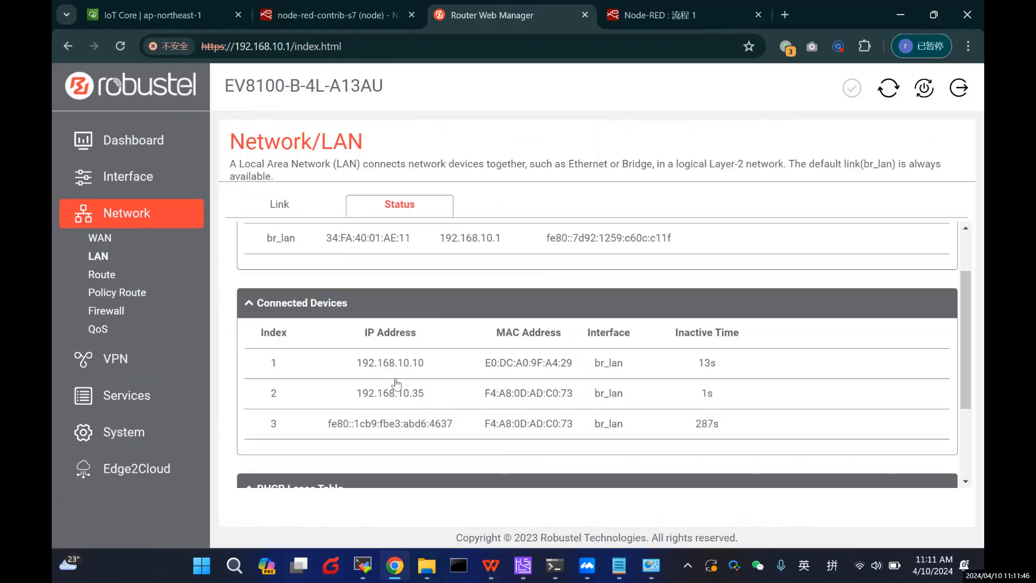
left_click_drag(351, 363, 427, 363)
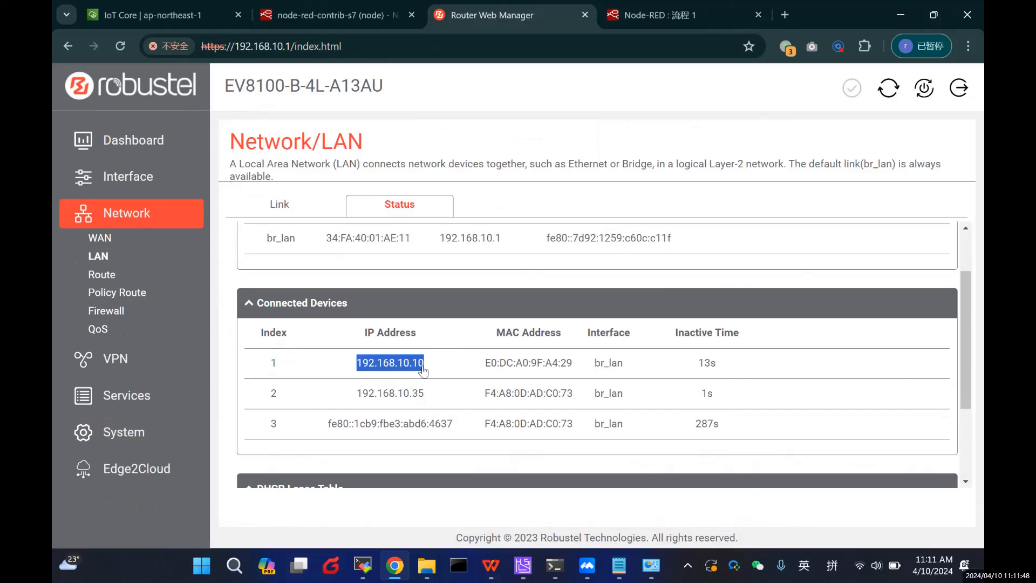
scroll(400, 402, "down", 1)
left_click(425, 296)
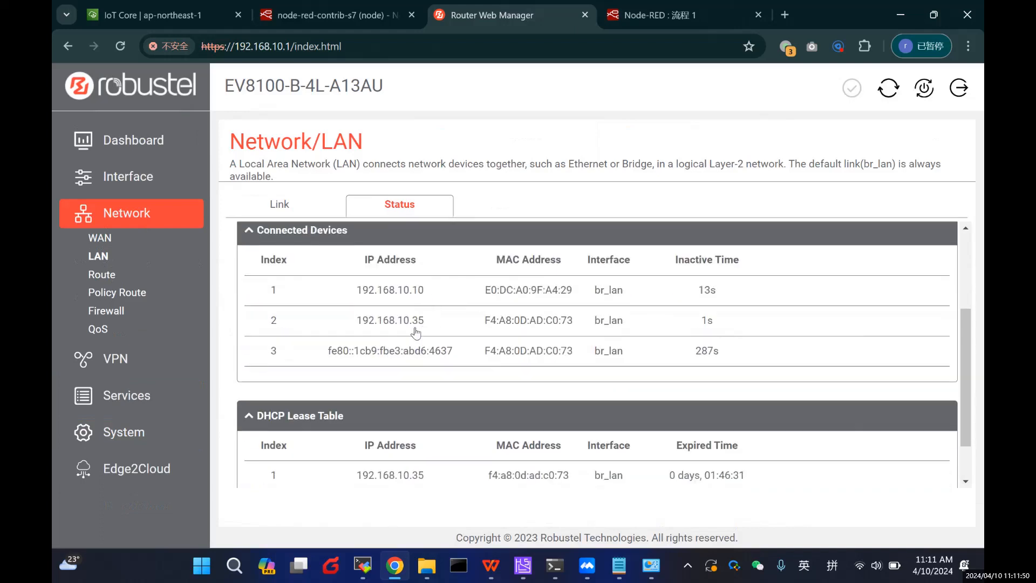
left_click_drag(355, 325, 445, 328)
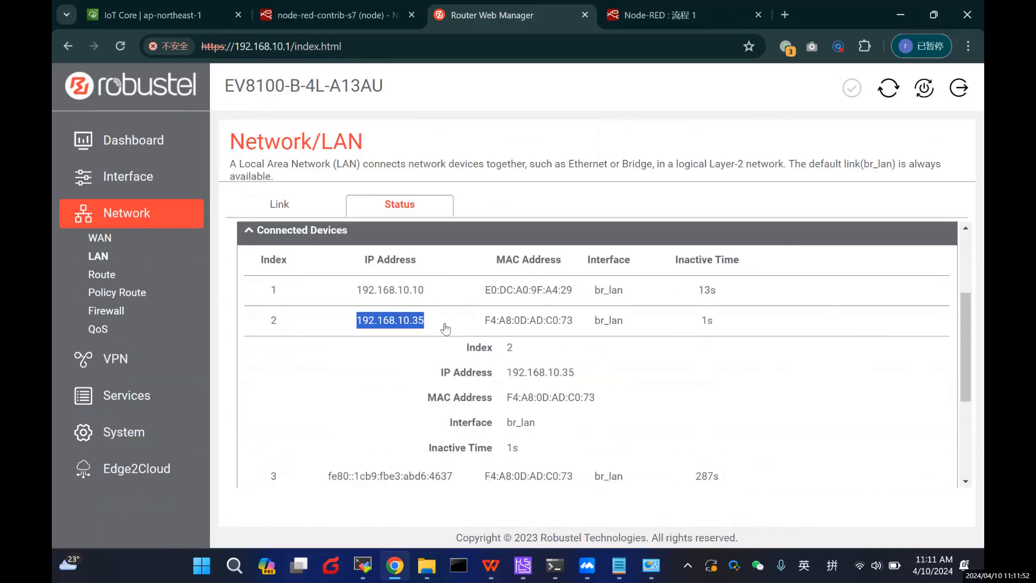
left_click(445, 328)
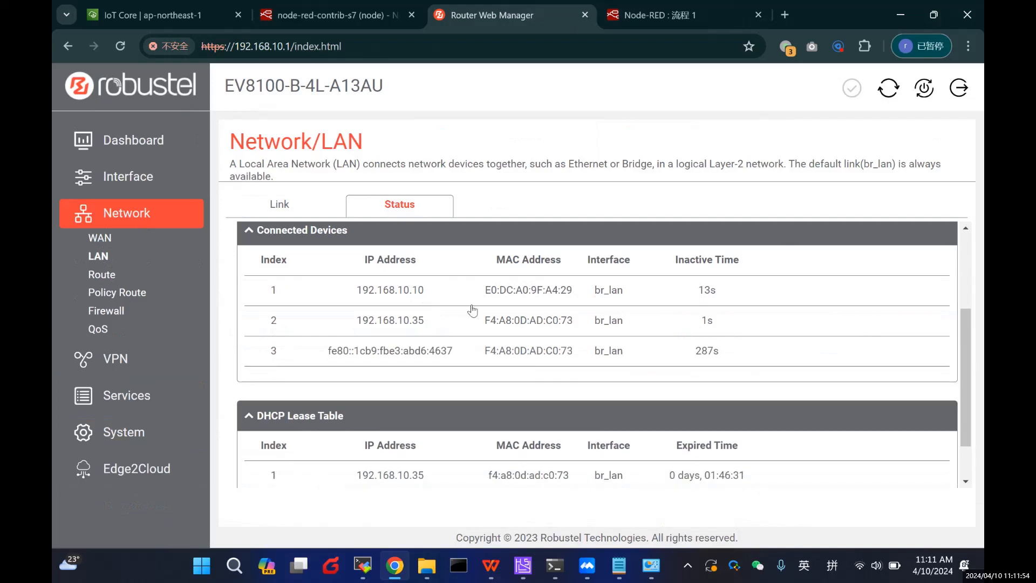
scroll(472, 309, "up", 3)
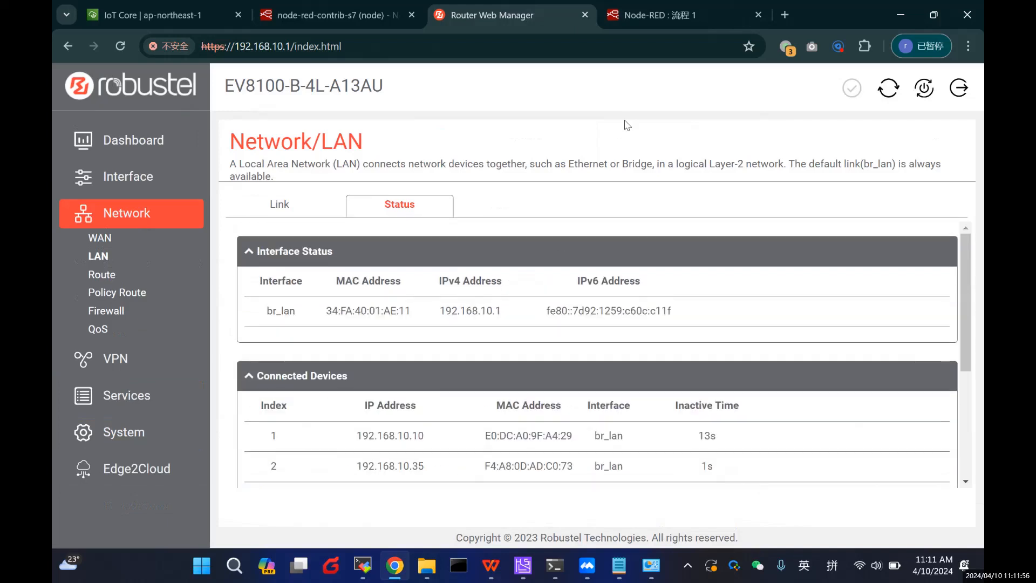
Return to the Node-RED flow, check the next item in Steps.txt in Notepad, and minimize the notes
left_click(676, 22)
left_click(619, 565)
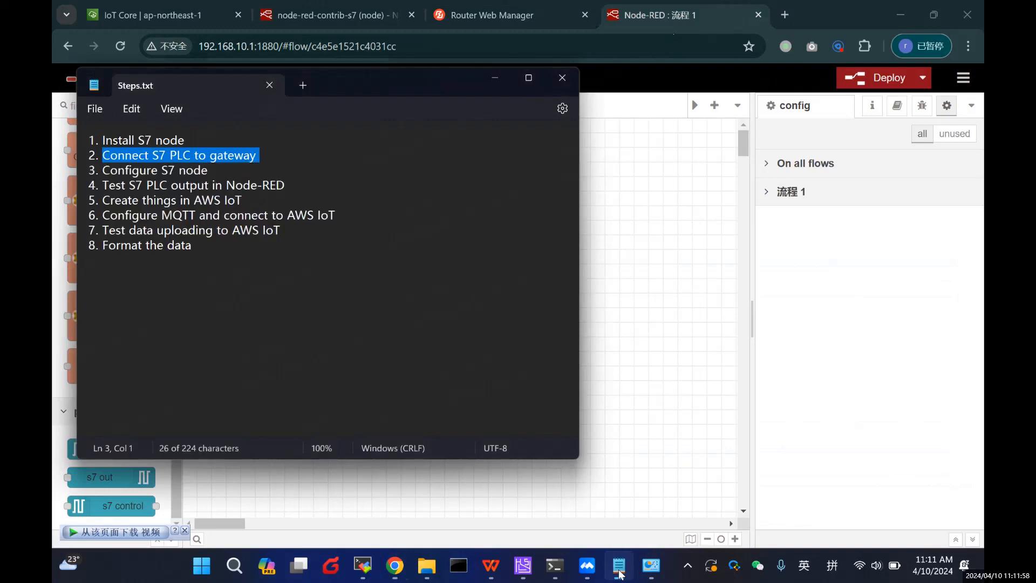
left_click(223, 175)
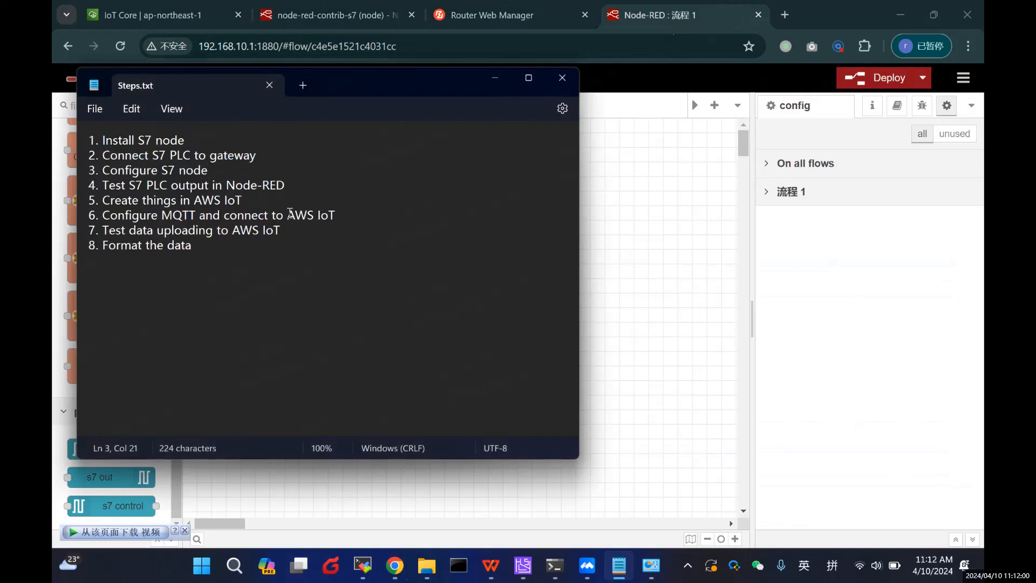
left_click(495, 77)
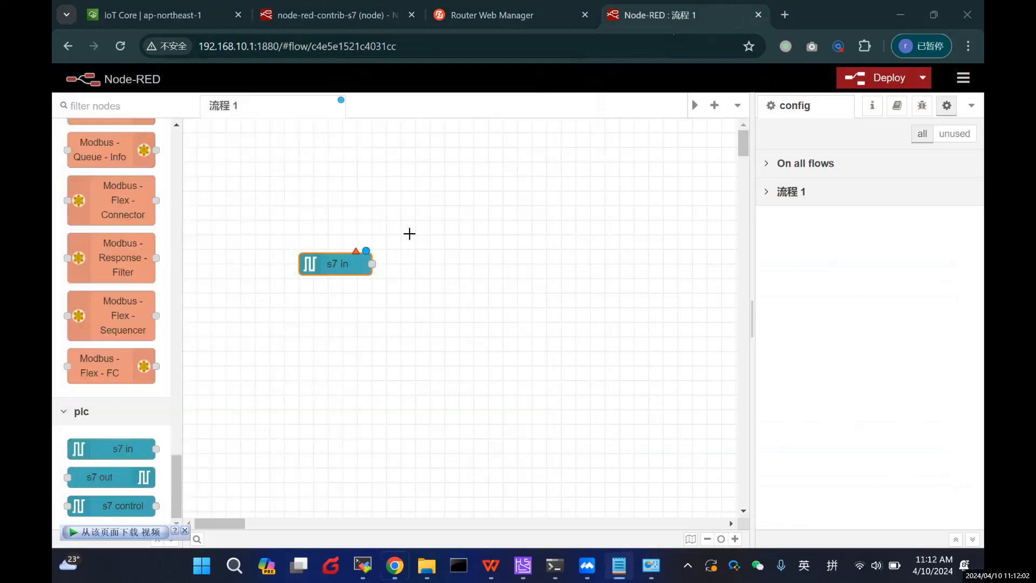
Start a new s7 endpoint for the s7 in node with address 192.168.10.10 and slot 1, and show its variable list
double_click(342, 262)
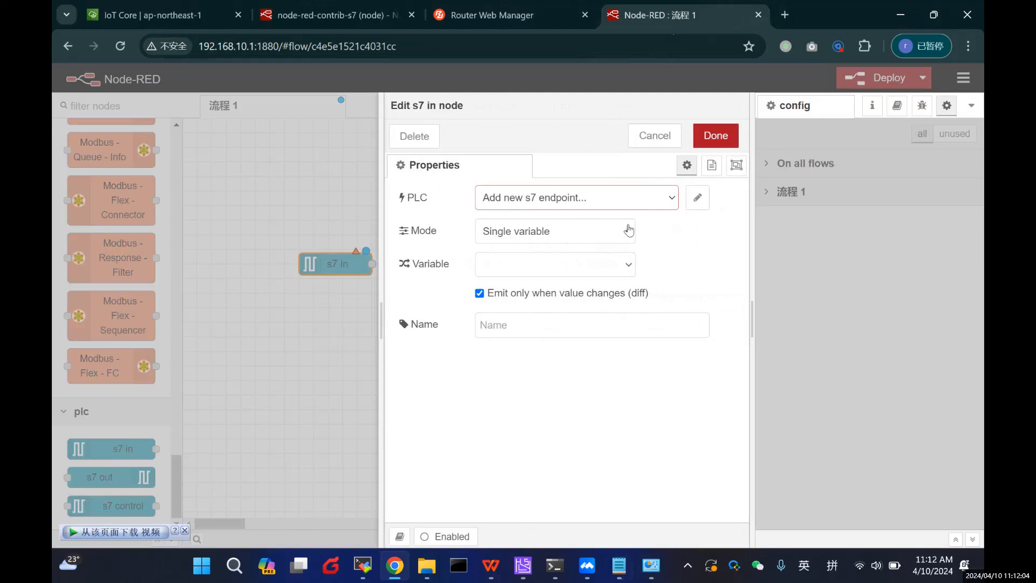
left_click(697, 198)
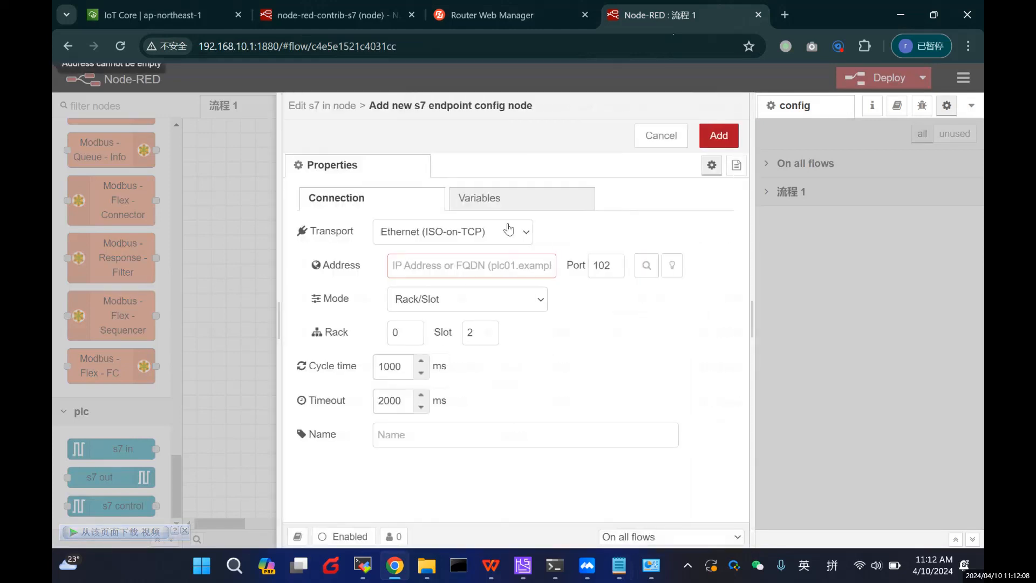
left_click(465, 270)
type("192")
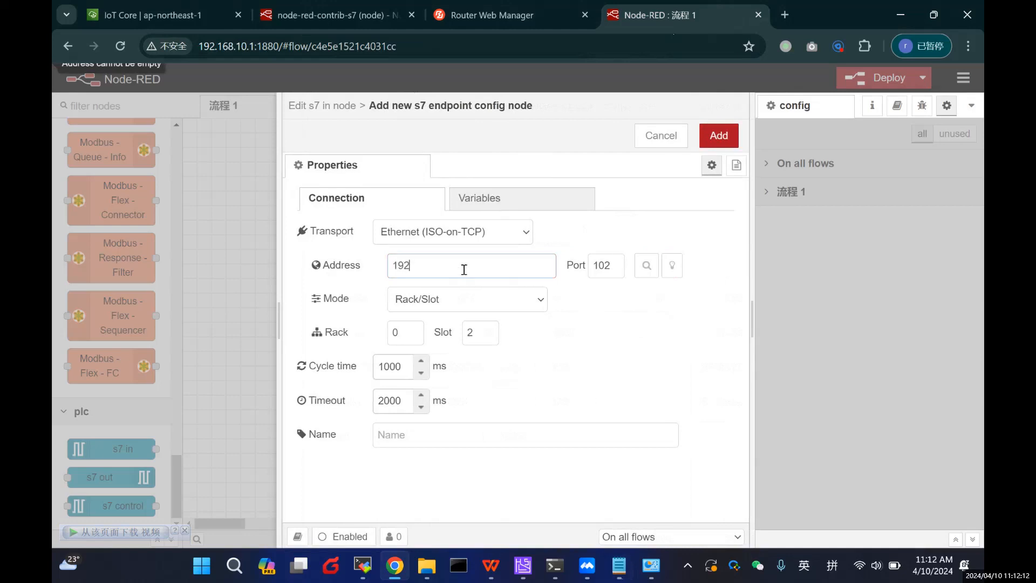
type(".168.10.10")
double_click(482, 332)
type("1")
left_click(545, 338)
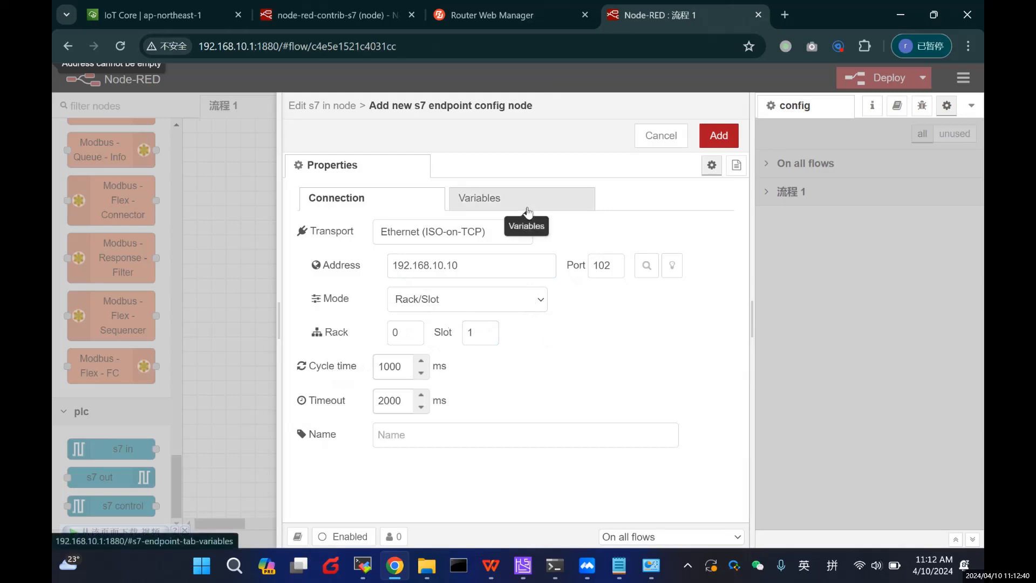
left_click(493, 210)
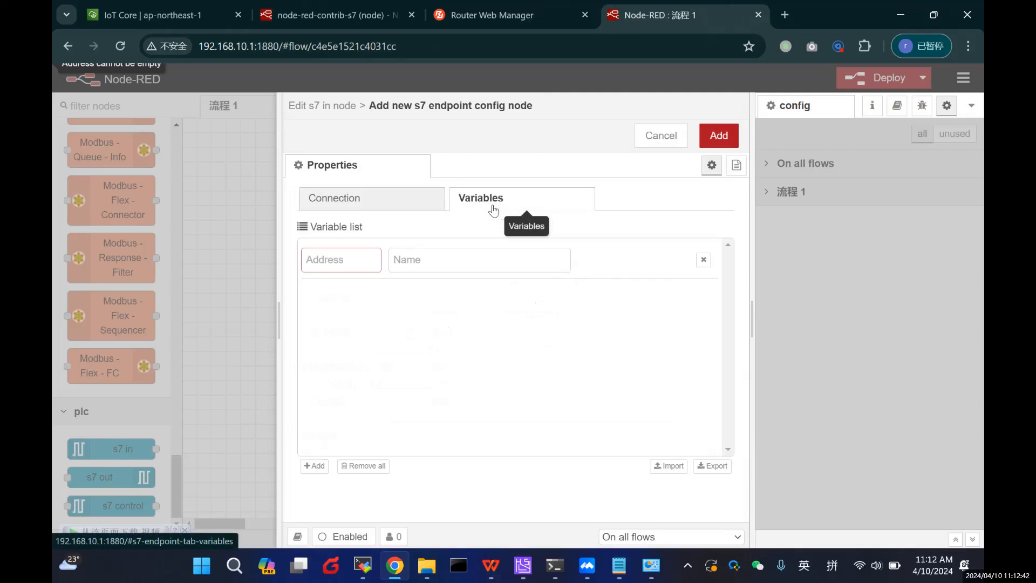
left_click(433, 264)
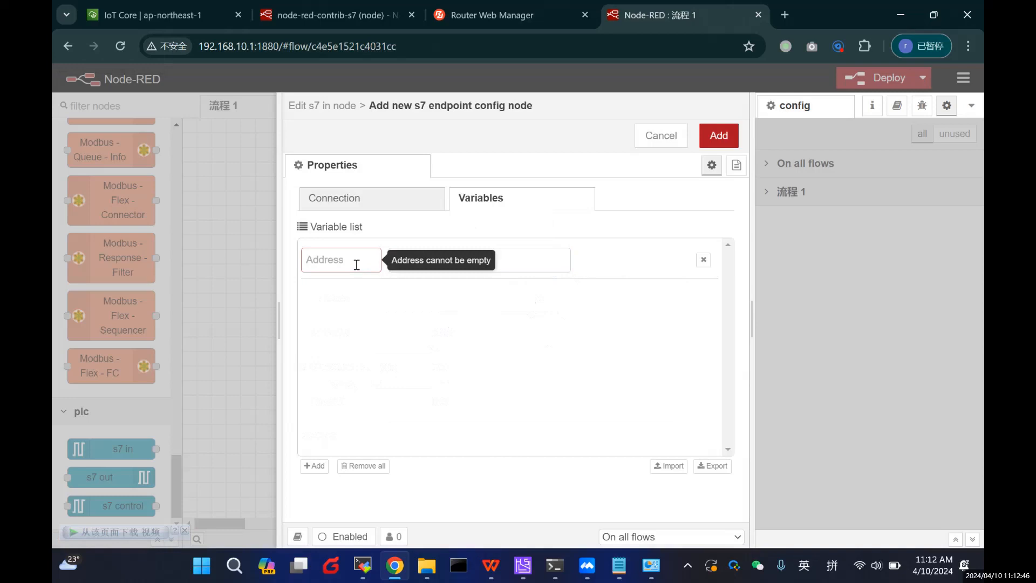
type("Q")
key("BackSpace")
key("Caps_Lock")
type("DB")
key("BackSpace")
key("BackSpace")
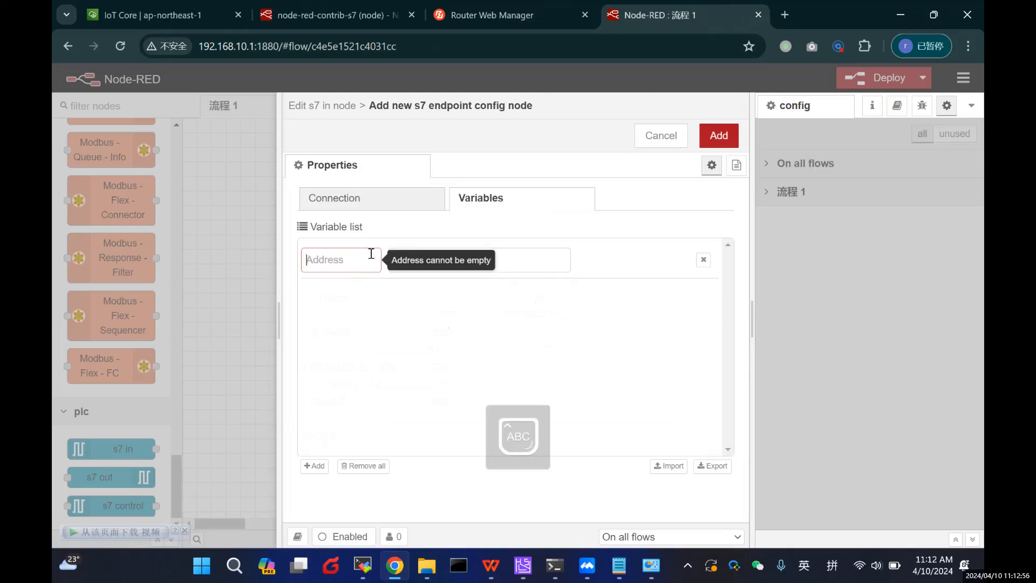
Following the node-red-contrib-s7 variable addressing documentation, define the variable DB1,REAL4 named S7 Endpoint and add the endpoint
left_click(332, 15)
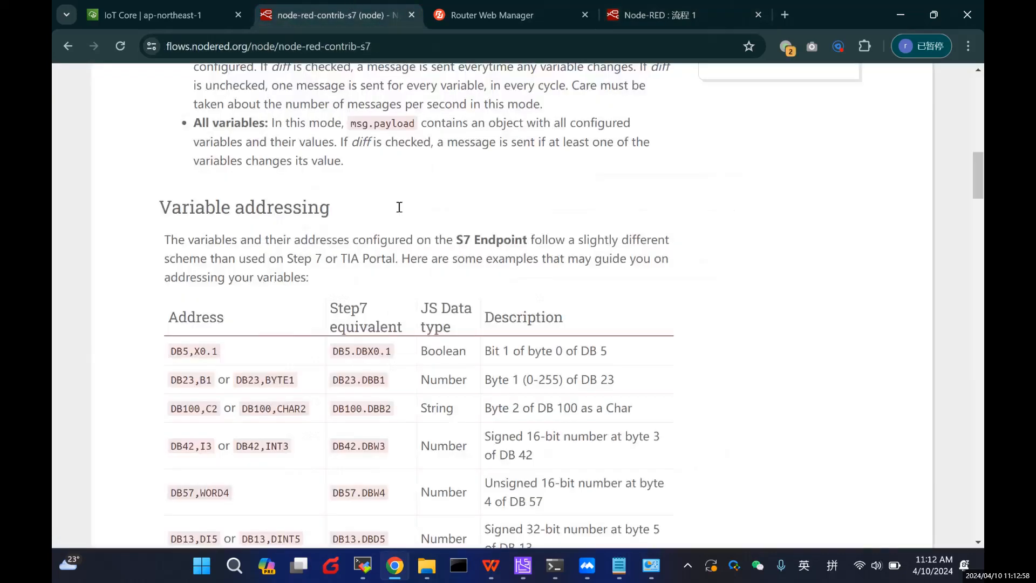
left_click(655, 15)
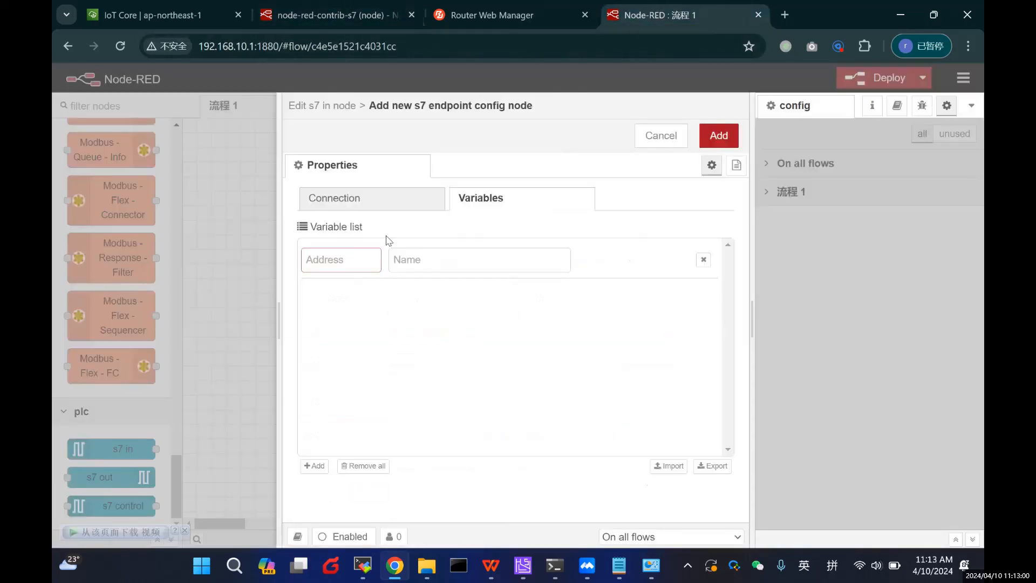
type("DB1,REAL4")
left_click(440, 255)
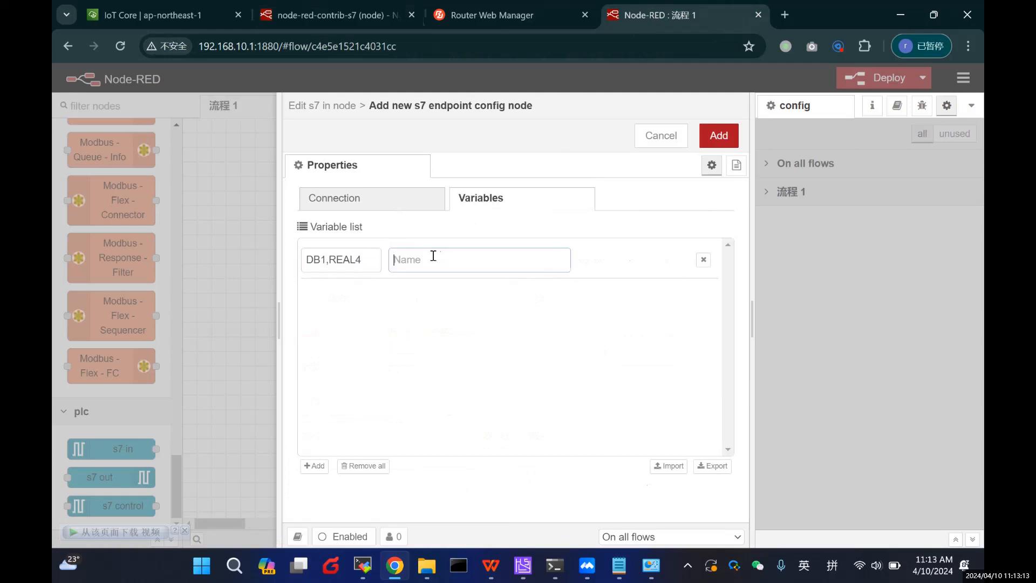
type("S7 E")
key("Caps_Lock")
type("ndpoint")
left_click(719, 135)
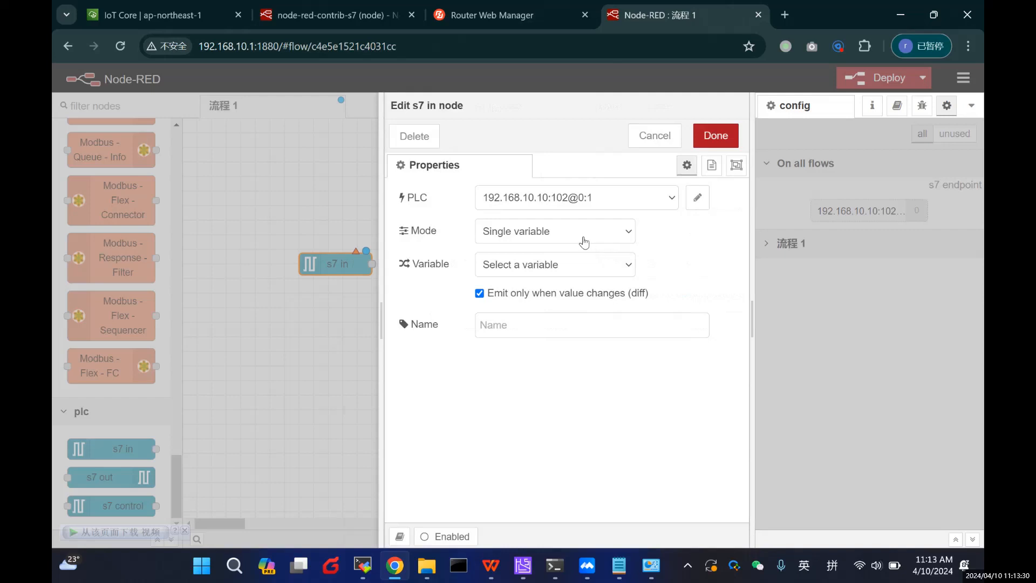
Set the s7 in node to Single variable mode with the S7 Endpoint variable, and save the node settings
left_click(568, 238)
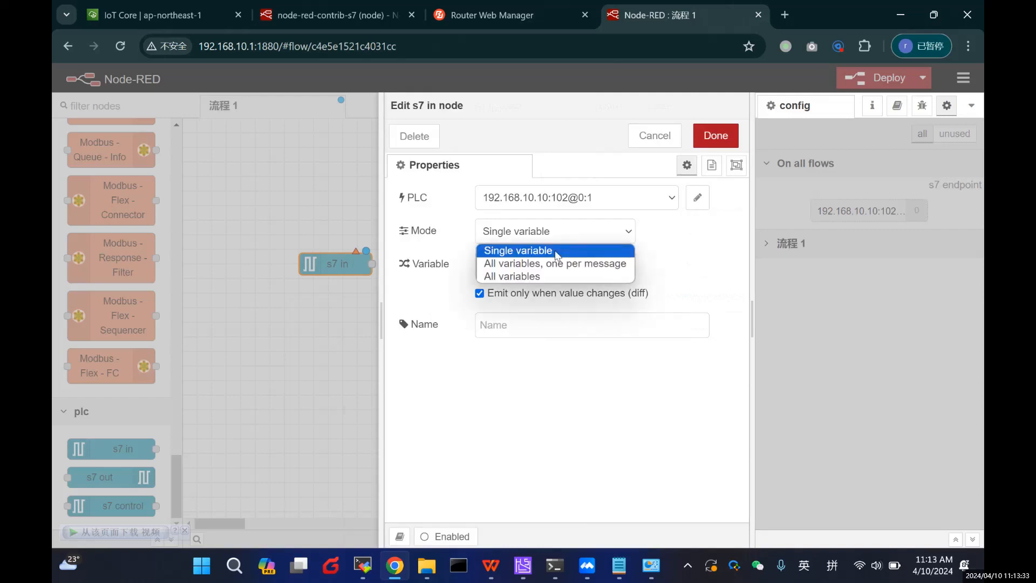
left_click(557, 255)
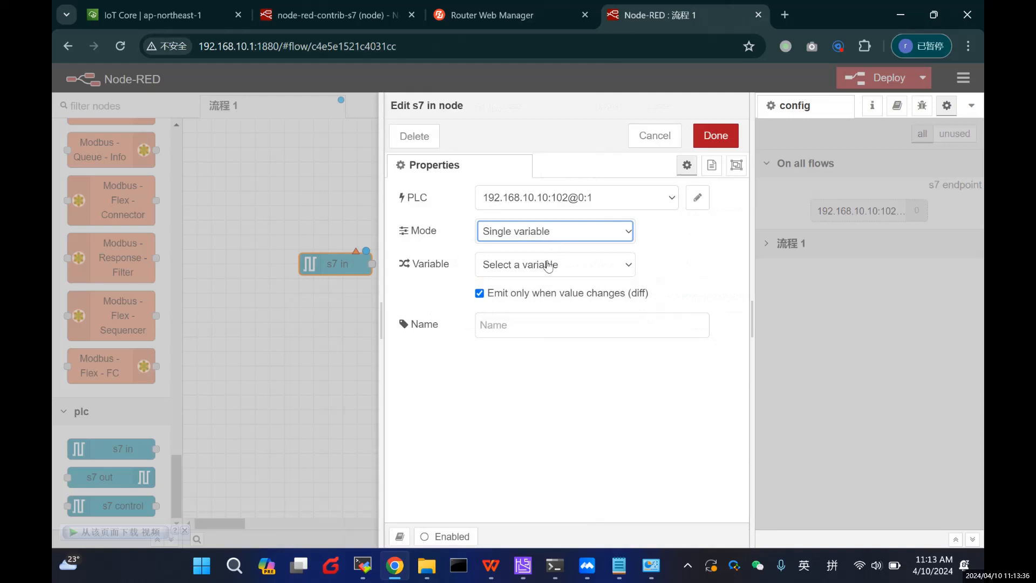
left_click(556, 259)
left_click(549, 237)
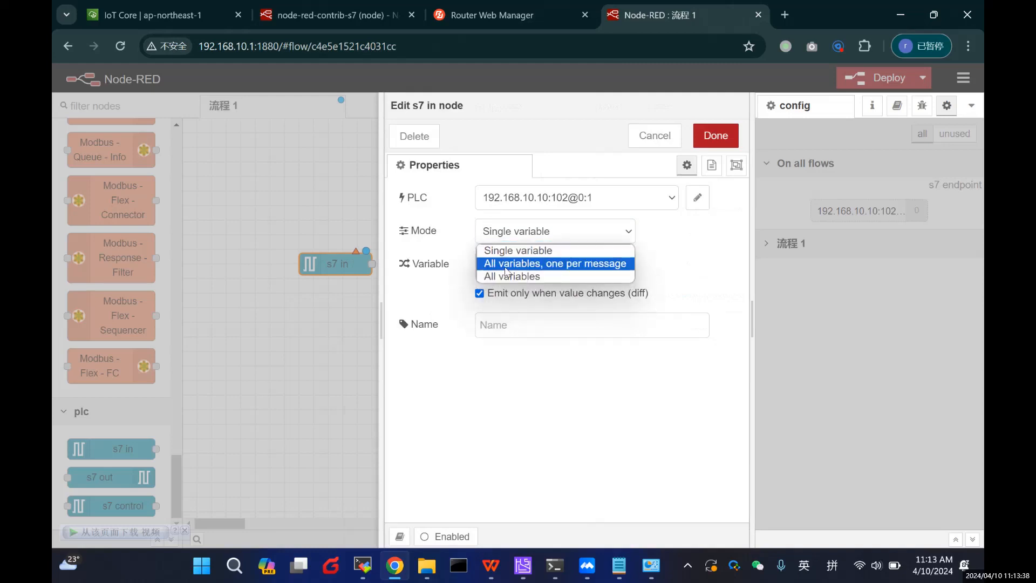
left_click(688, 253)
left_click(573, 270)
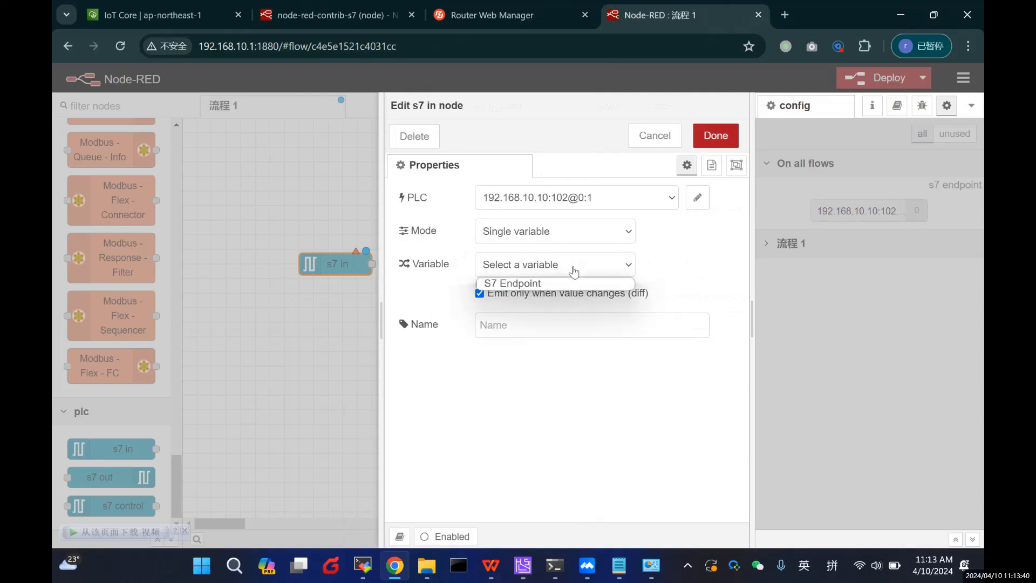
left_click(541, 284)
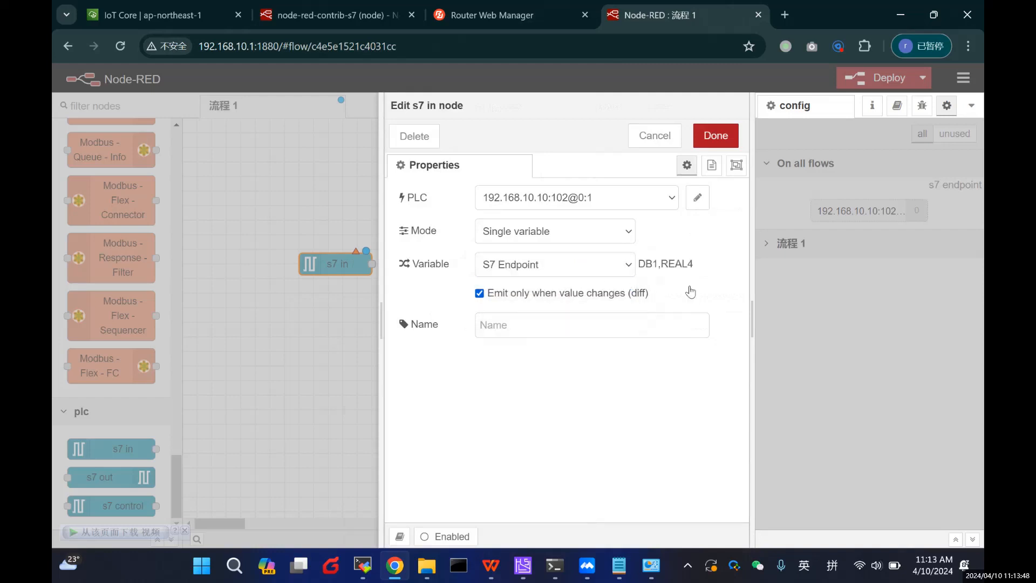
left_click(715, 138)
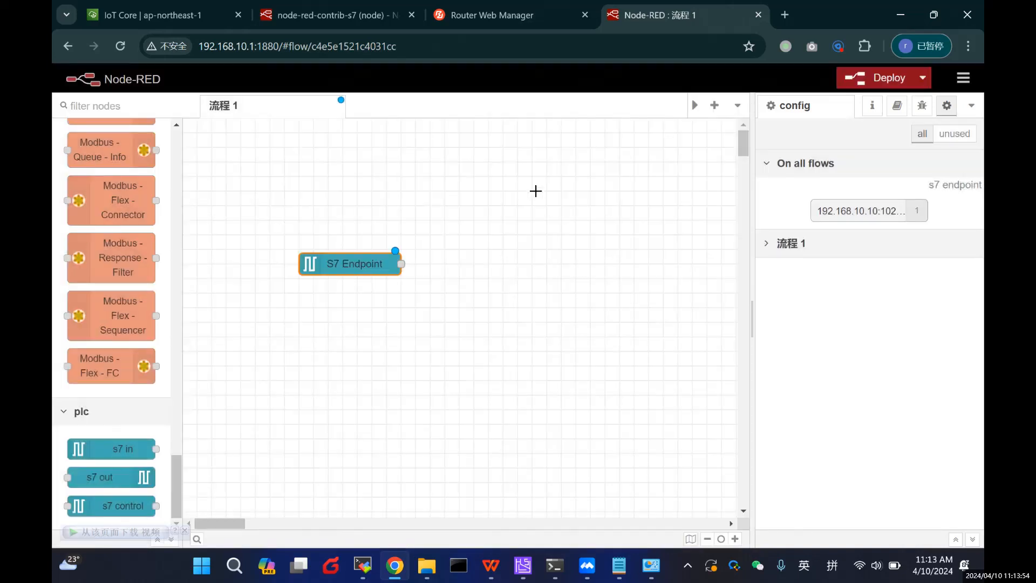
Check item 4, Test S7 PLC output in Node-RED, in Steps.txt in Notepad by highlighting it, and minimize the notes
mouse_move(625, 576)
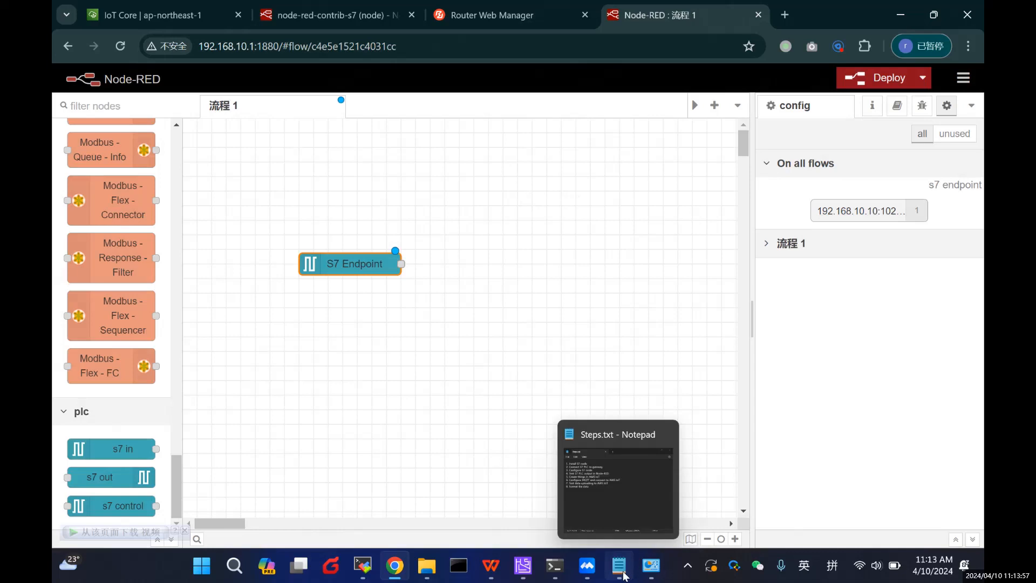
left_click(619, 577)
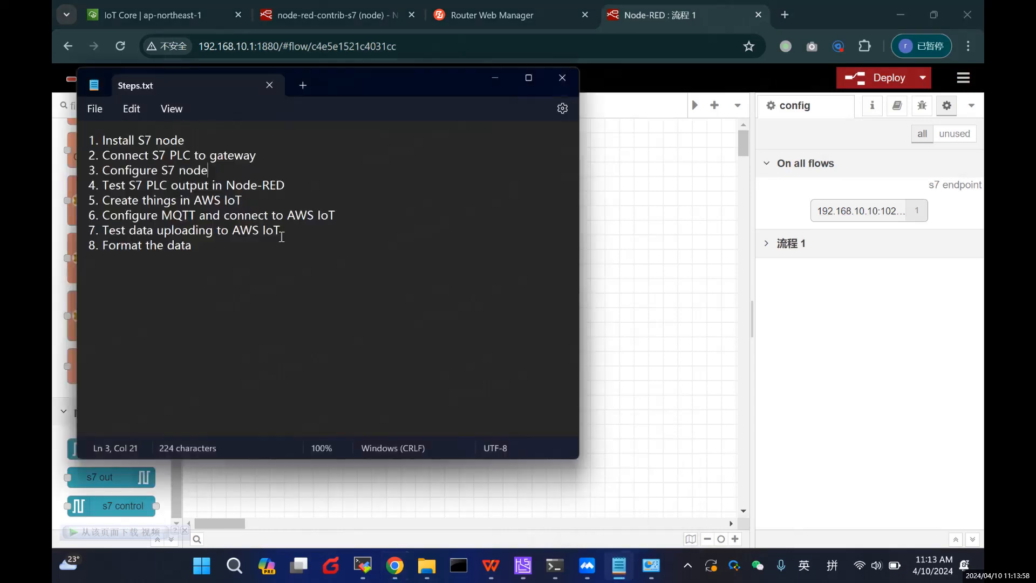
left_click_drag(102, 186, 278, 186)
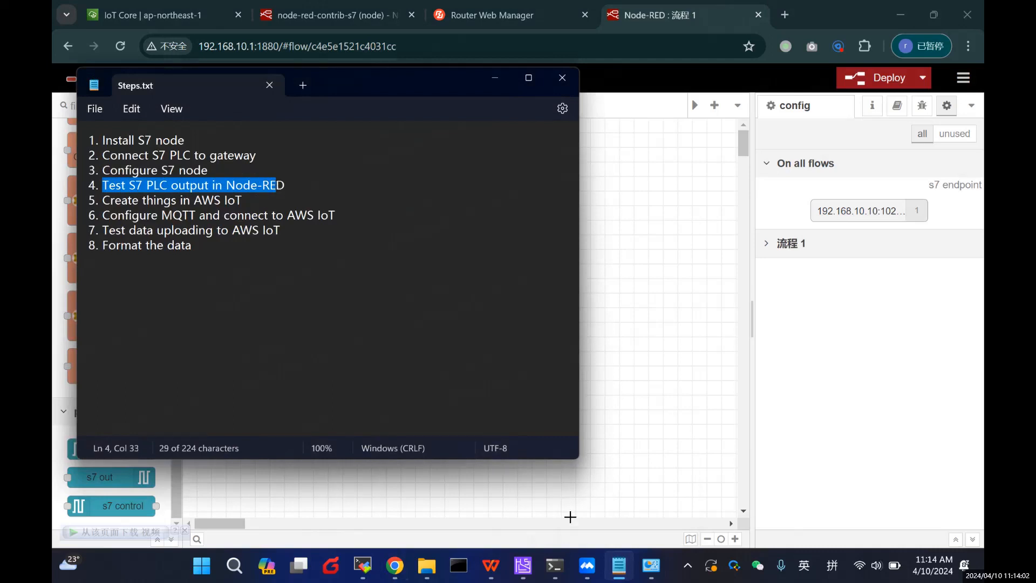
left_click(621, 572)
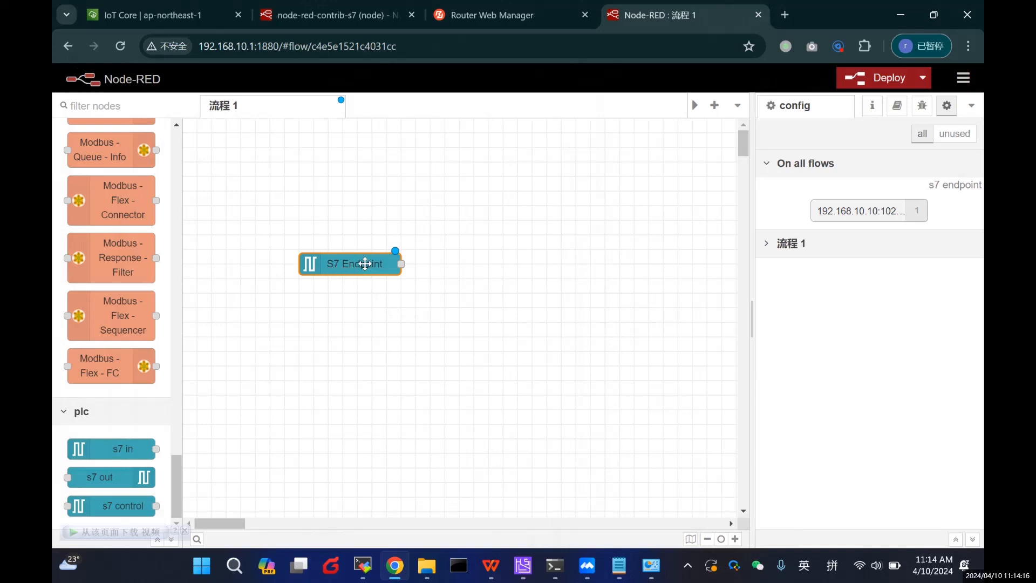
Deploy the flow with the configured S7 Endpoint node
scroll(91, 400, "up", 10)
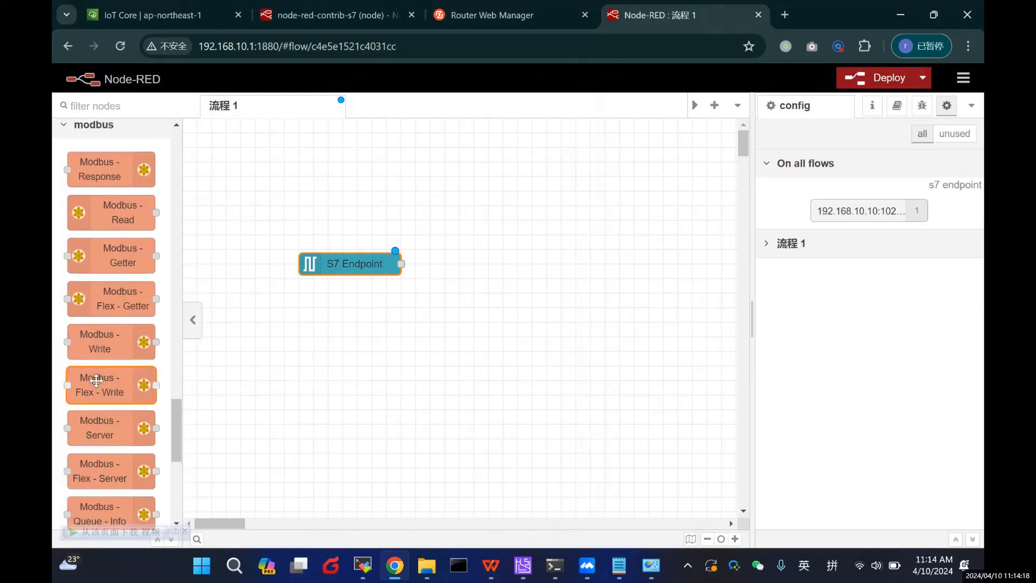
mouse_move(96, 380)
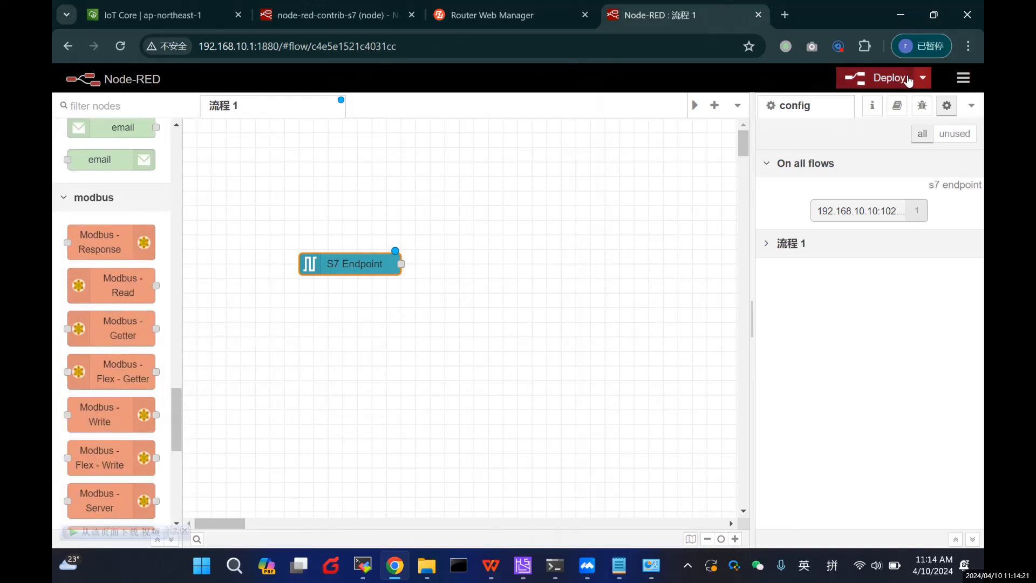
left_click(868, 78)
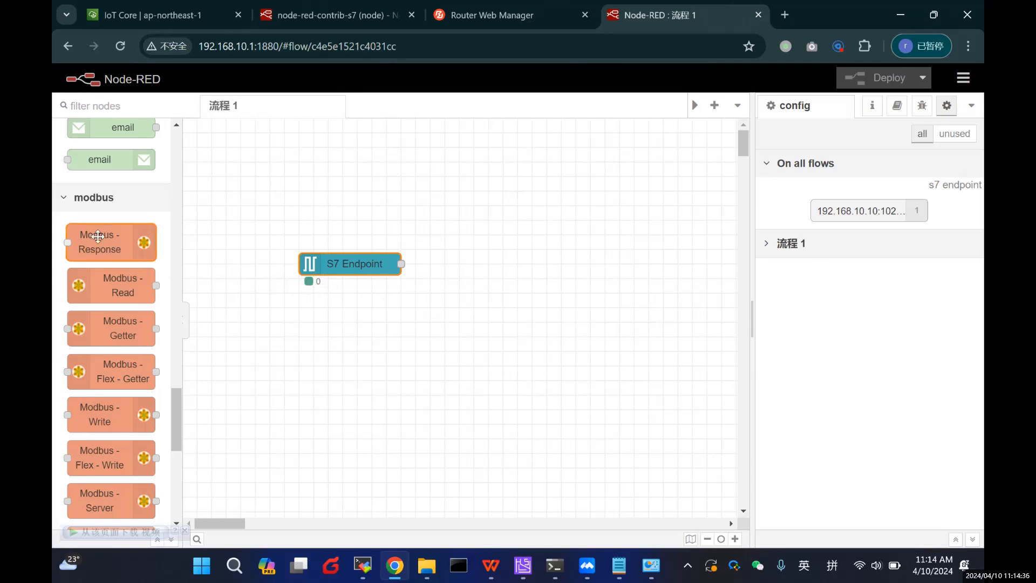
Add a debug node beside the S7 Endpoint node, wire the endpoint's output to it, and deploy the flow
scroll(101, 236, "up", 15)
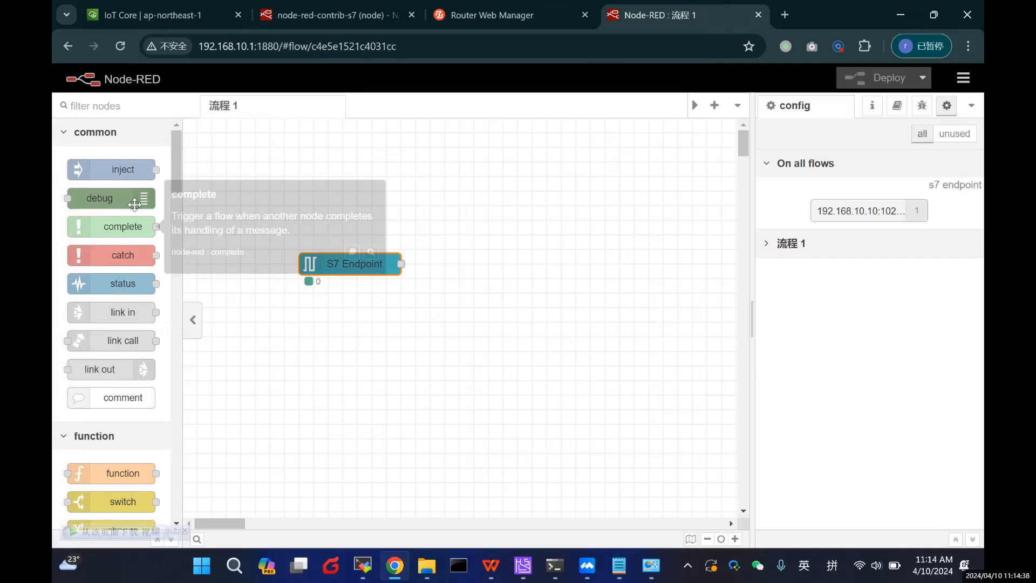
left_click_drag(111, 199, 521, 262)
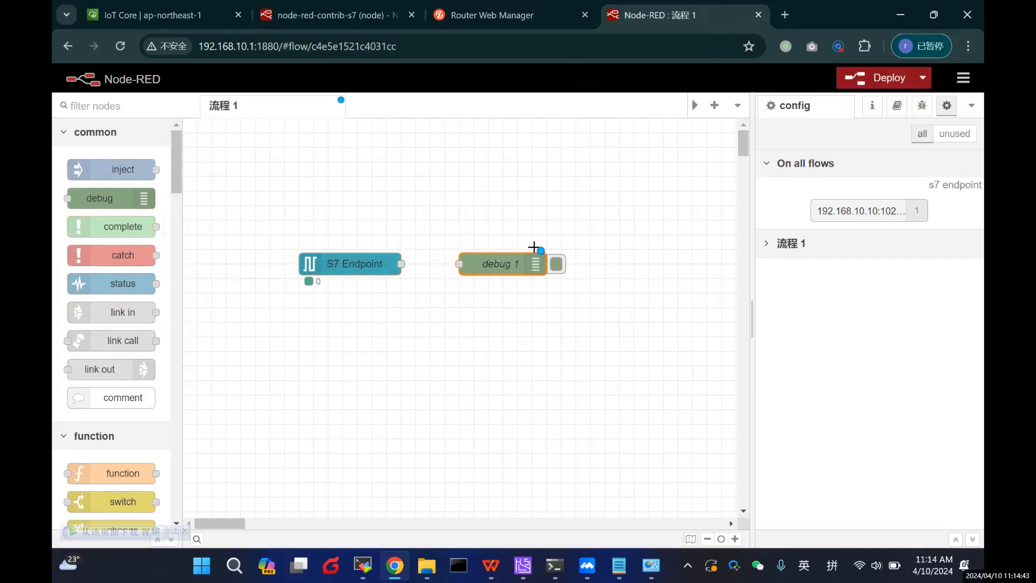
left_click_drag(401, 263, 458, 263)
left_click(869, 80)
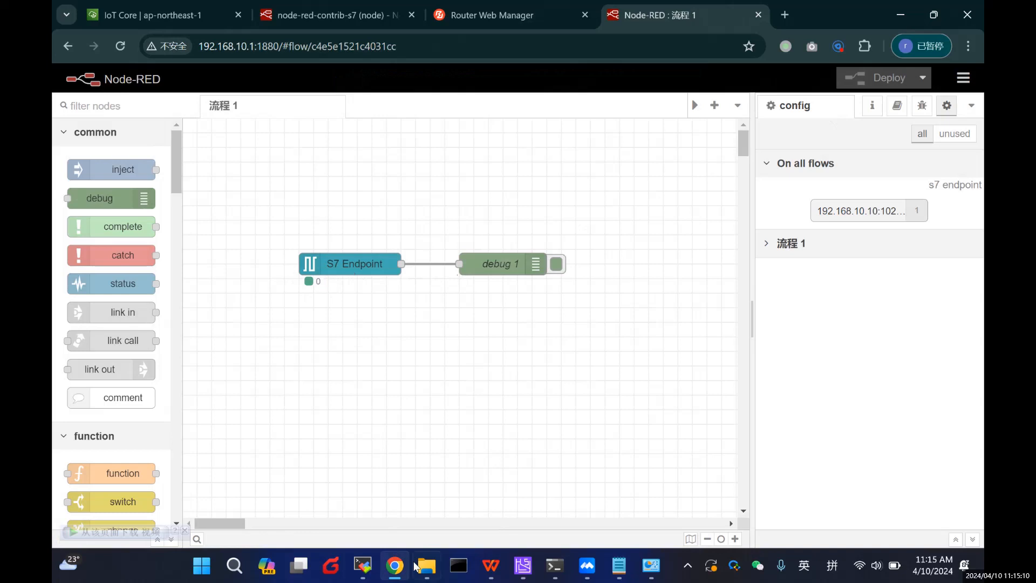
Switch to HslCommunication Test Tool, set the S7-200 Smart connection IP to 192.168.10.10, and connect to the PLC
mouse_move(419, 568)
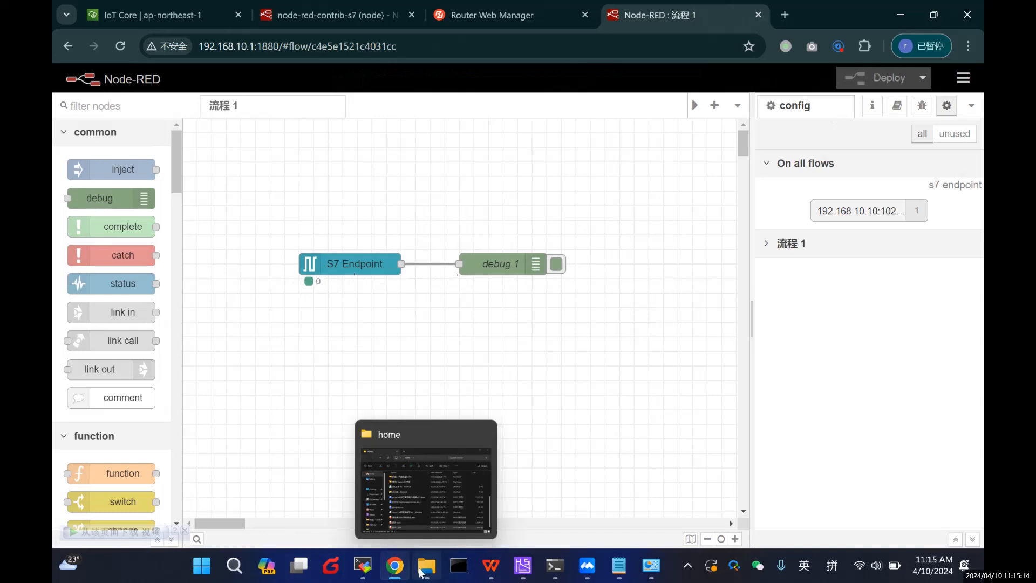
left_click(523, 565)
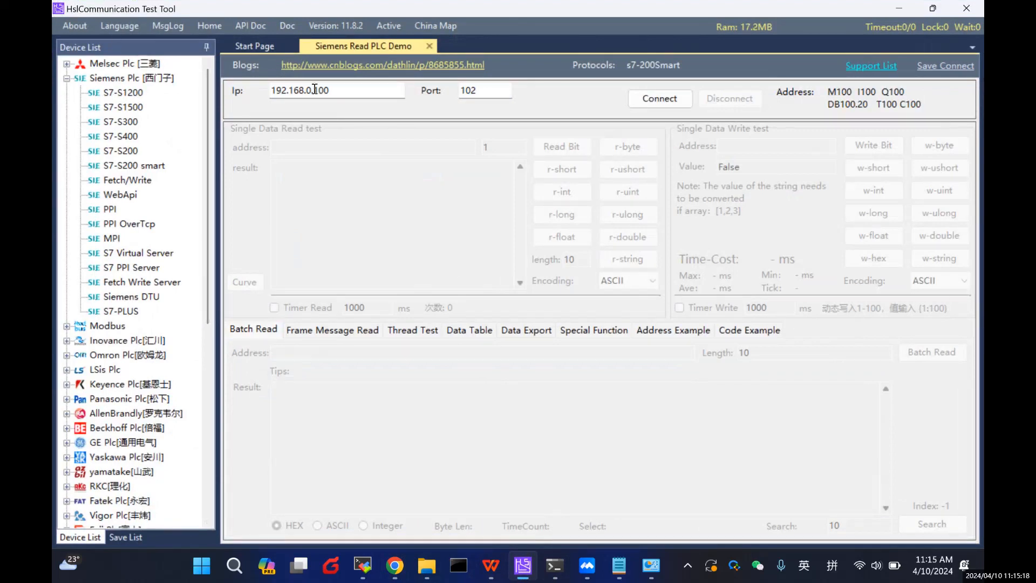
left_click(312, 90)
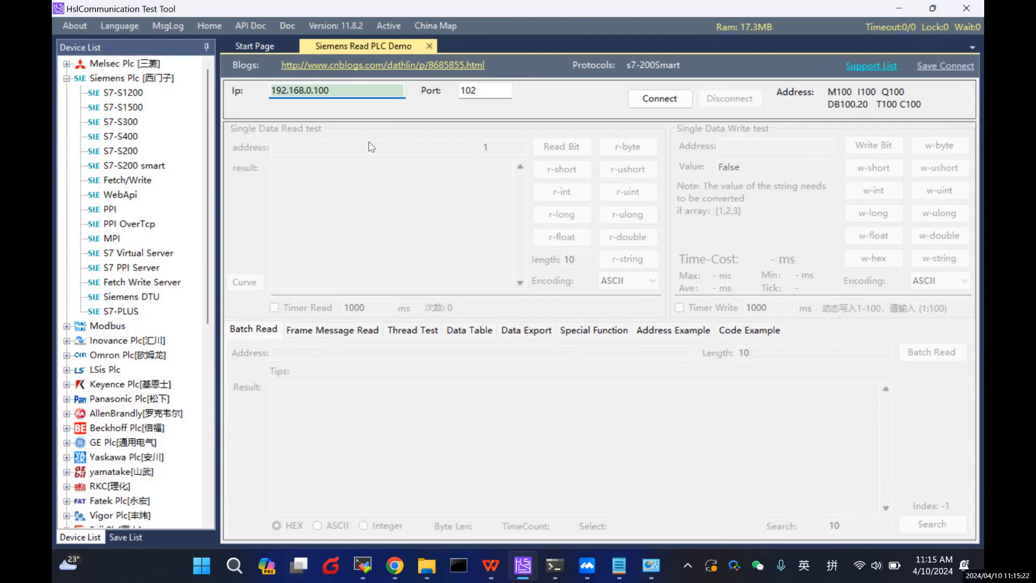
key("BackSpace")
type("10")
left_click(658, 103)
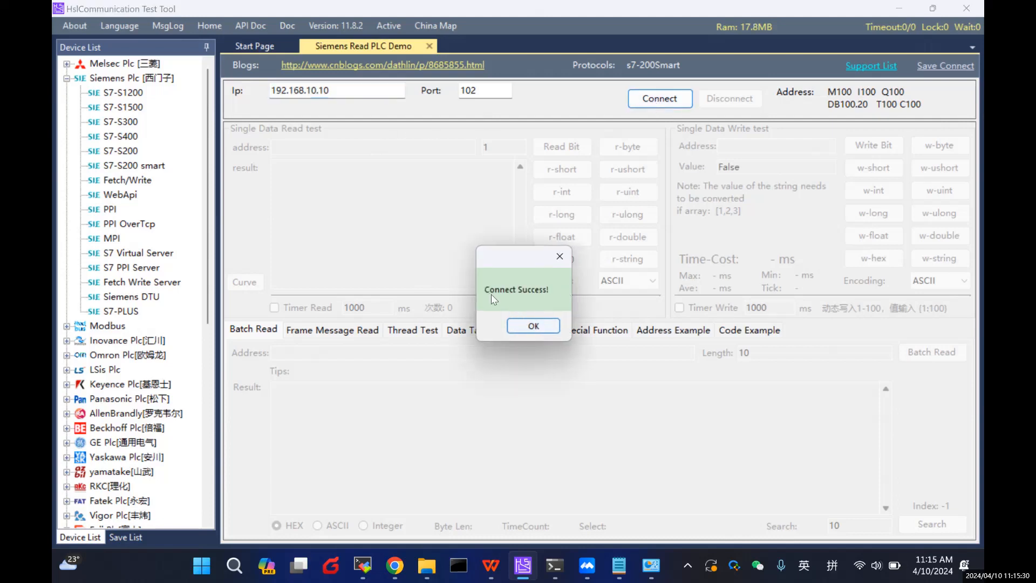
Switch to the topology presentation in WPS Office, examine slide 2 as a slide show, and exit the show
left_click(491, 565)
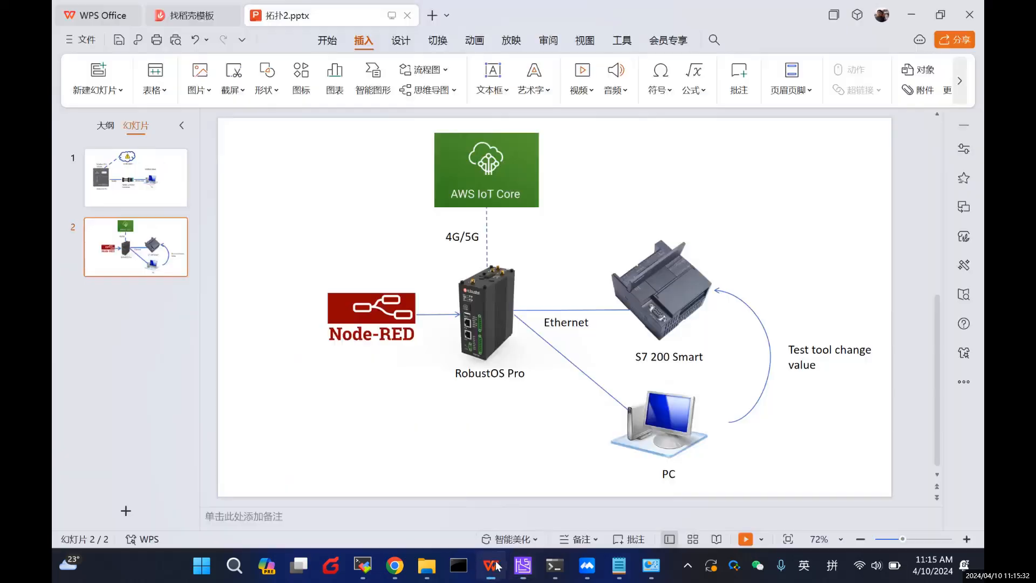
left_click(747, 540)
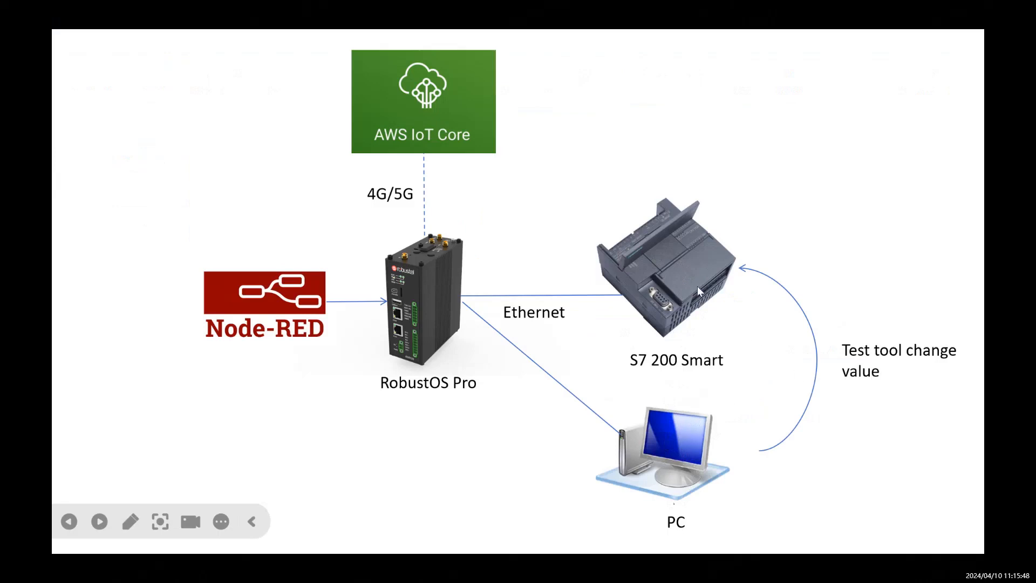
key("Escape")
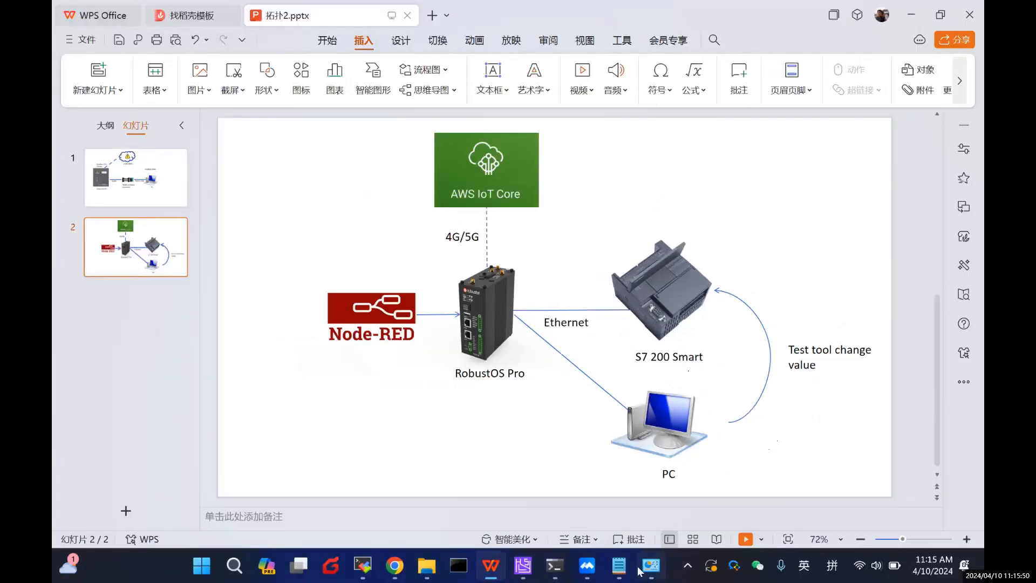
Return to HslCommunication Test Tool, dismiss the connection message, and set the single data read address to DB1
left_click(523, 566)
left_click(546, 327)
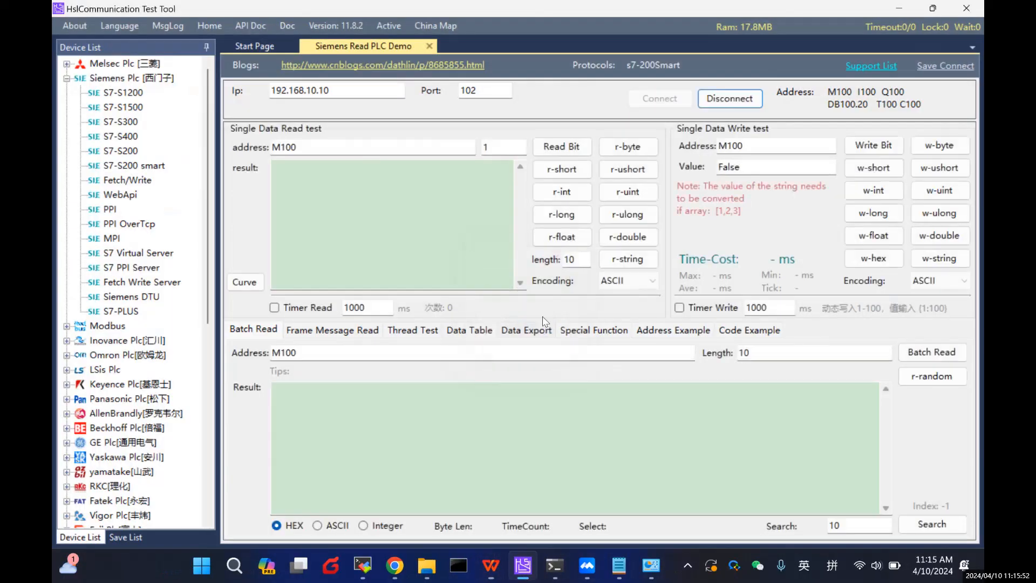
double_click(402, 144)
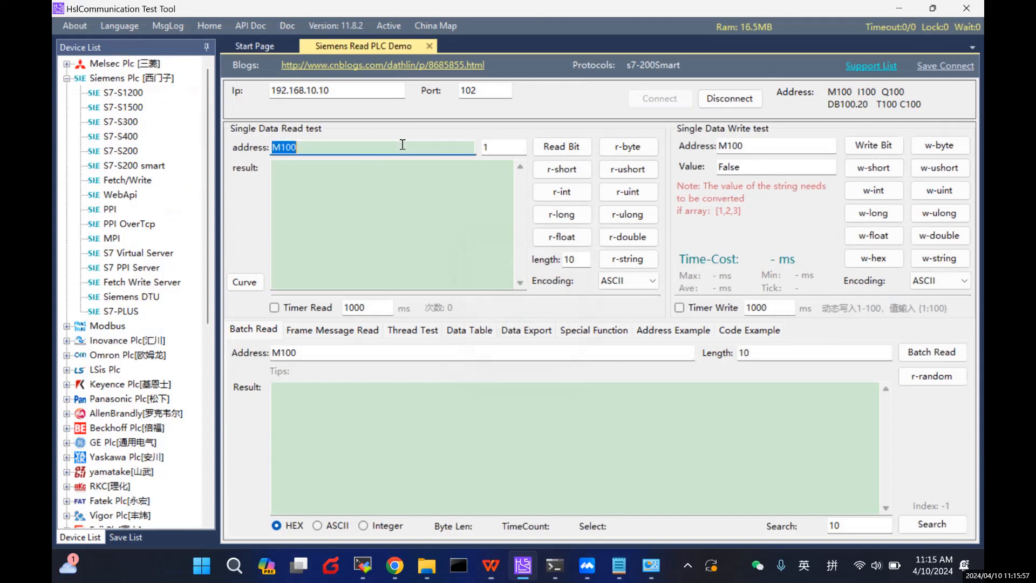
key("BackSpace")
key("Caps_Lock")
type("DB1")
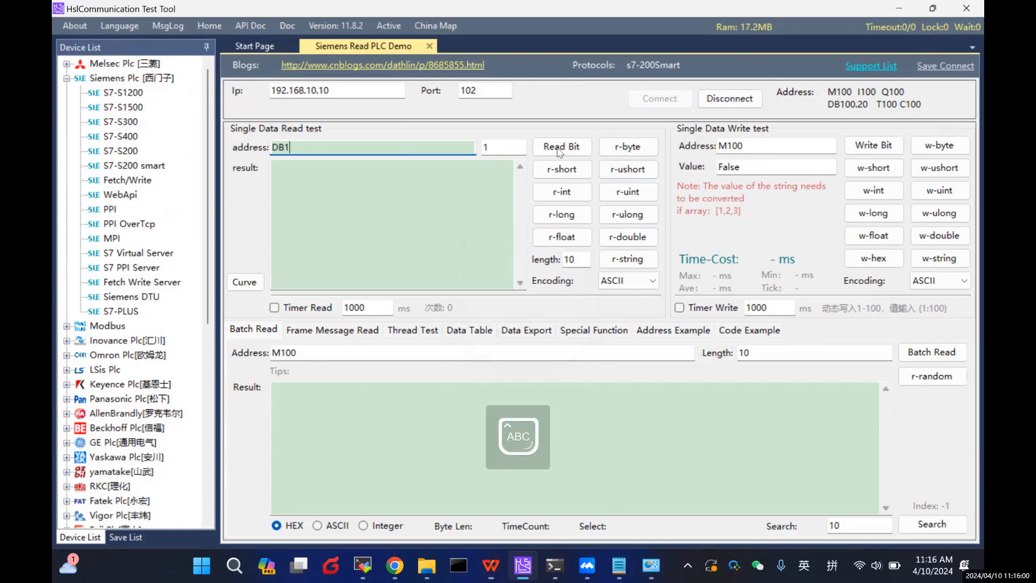
Write the value 22 as a float to PLC address DB1.4 and dismiss the write message
double_click(743, 146)
type("DB1.4")
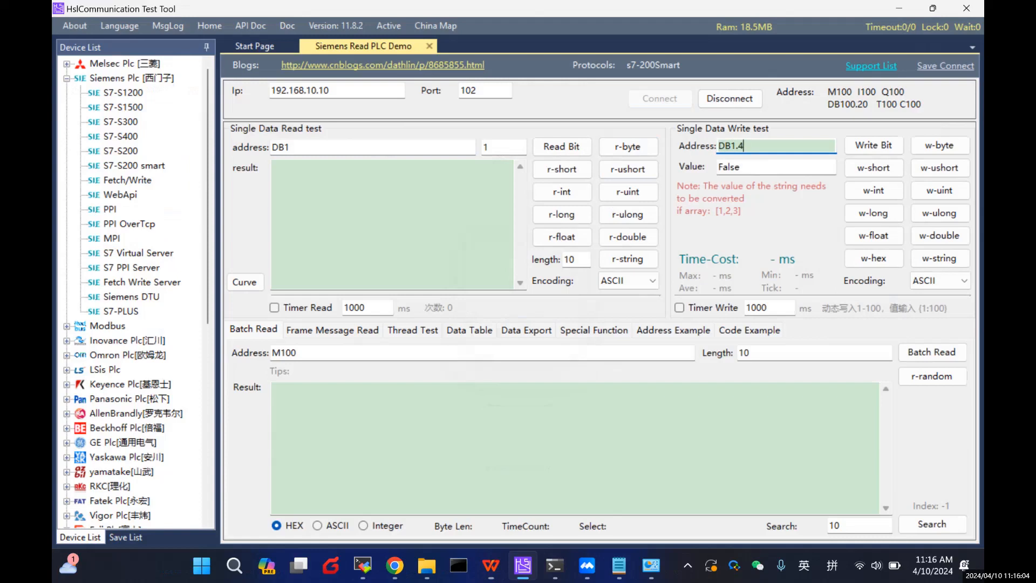
double_click(764, 166)
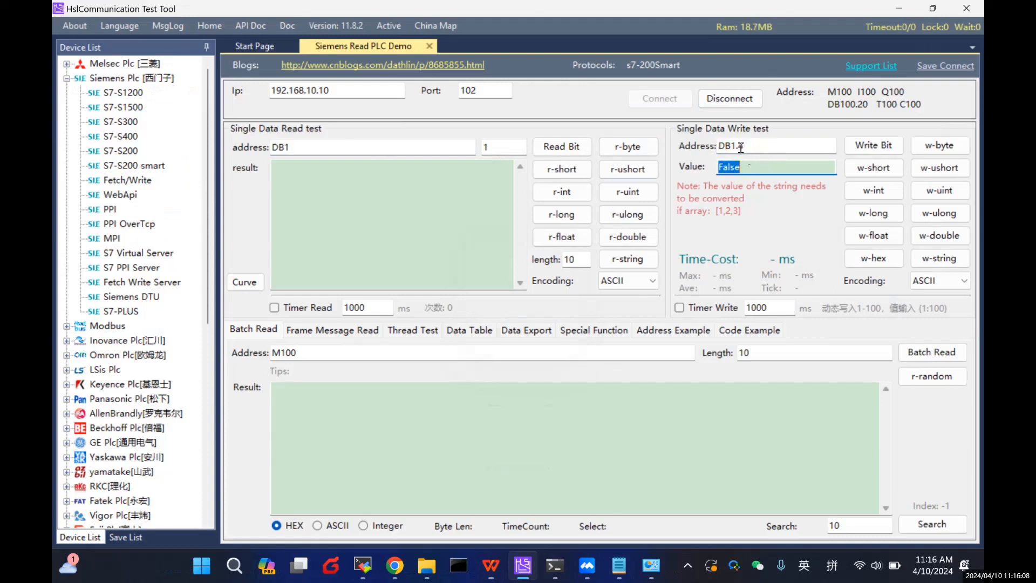
type("22")
left_click(862, 229)
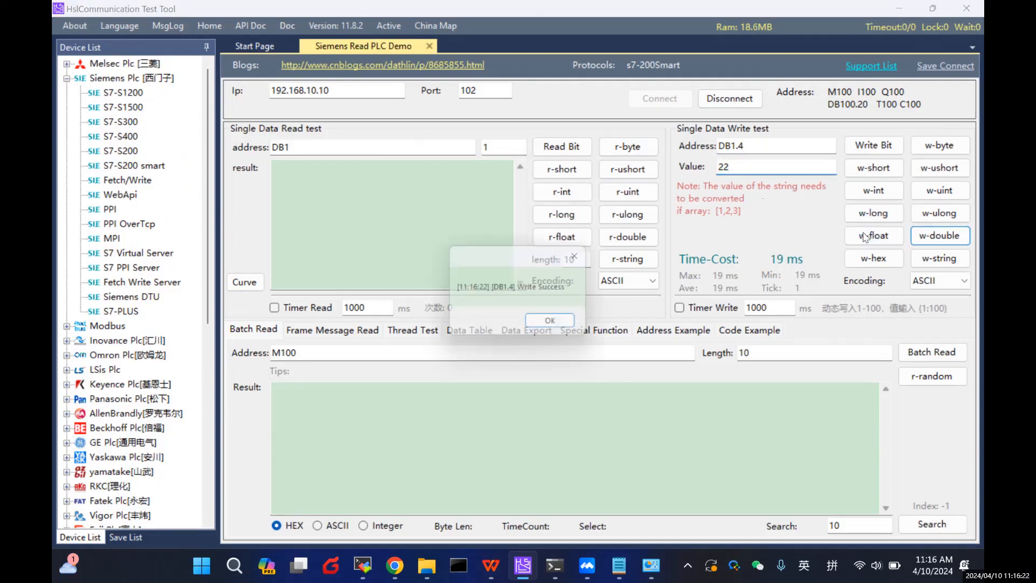
left_click(556, 328)
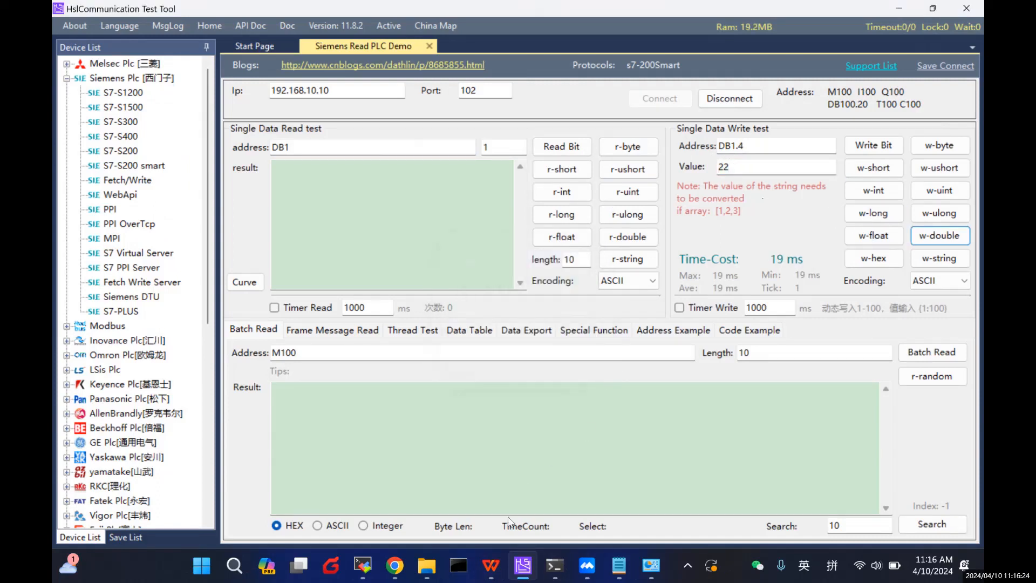
Switch back to Node-RED in Chrome and show the debug messages from the S7 Endpoint flow
left_click(395, 565)
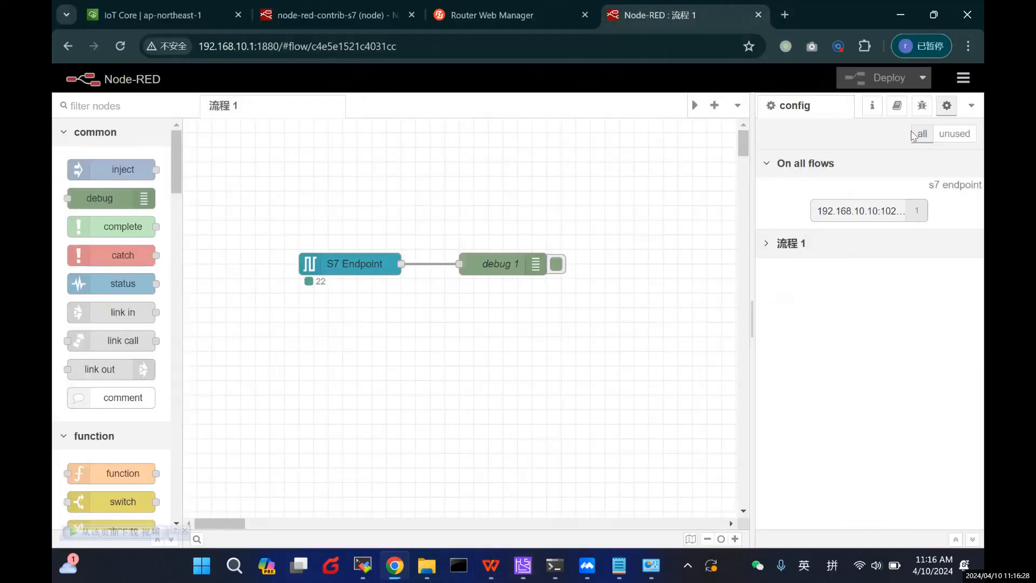
left_click(922, 105)
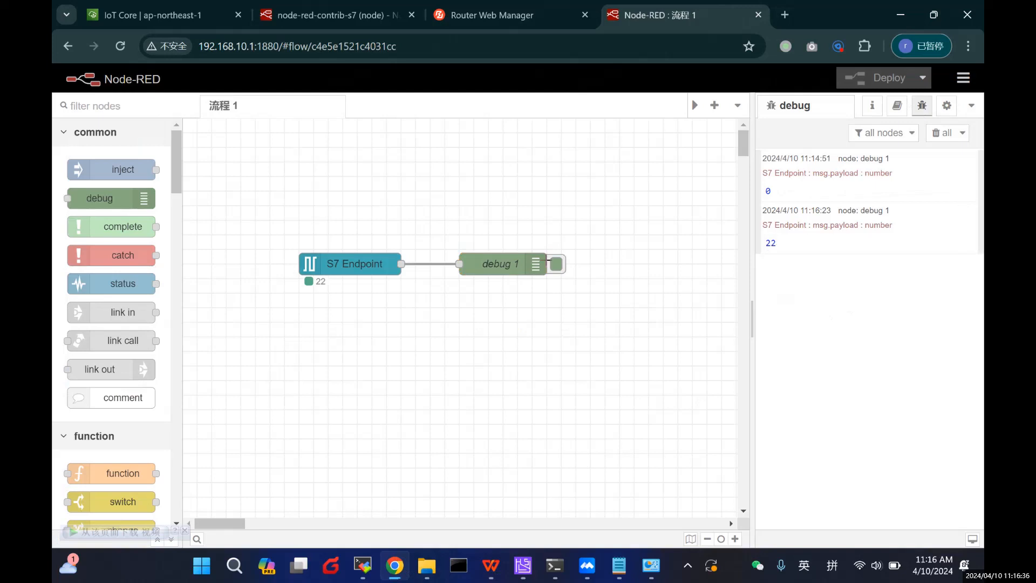
Turn off emitting only when the value changes for the S7 Endpoint node, save it, and deploy the flow
double_click(341, 265)
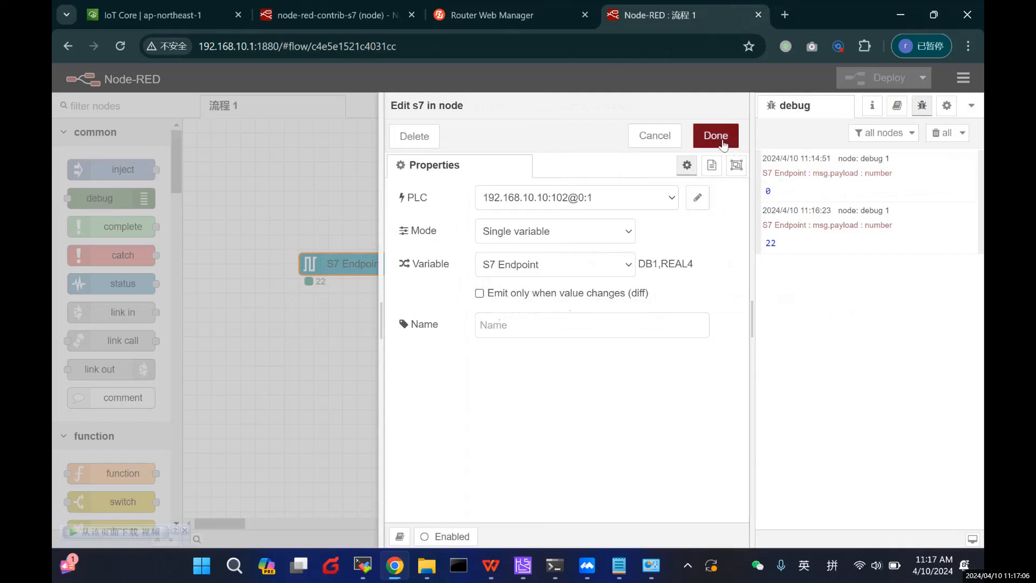
left_click(716, 135)
left_click(874, 78)
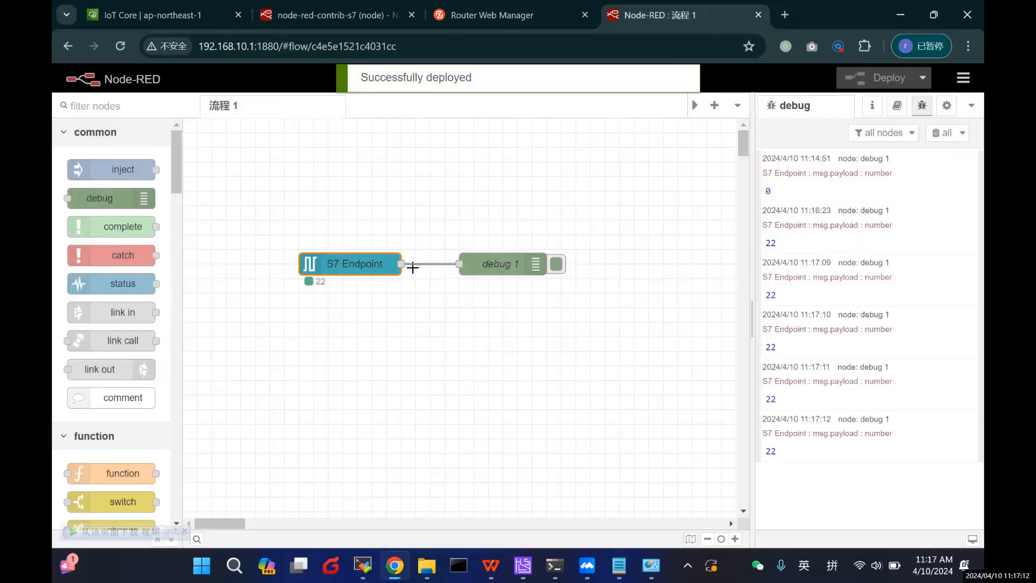
Turn on emitting only when the value changes for the S7 Endpoint node, save it, deploy the flow, and clear the debug messages
double_click(370, 263)
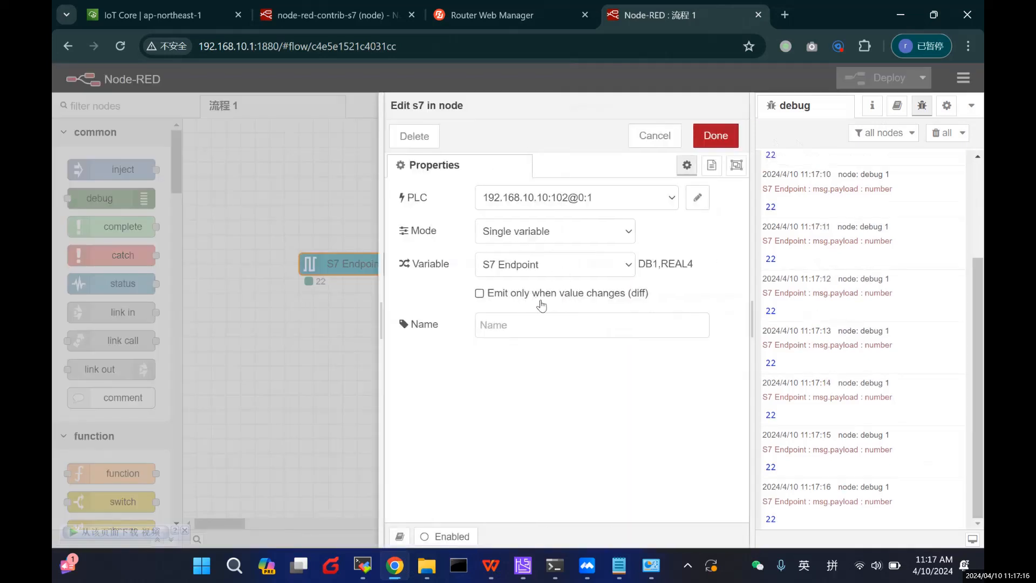
left_click(479, 293)
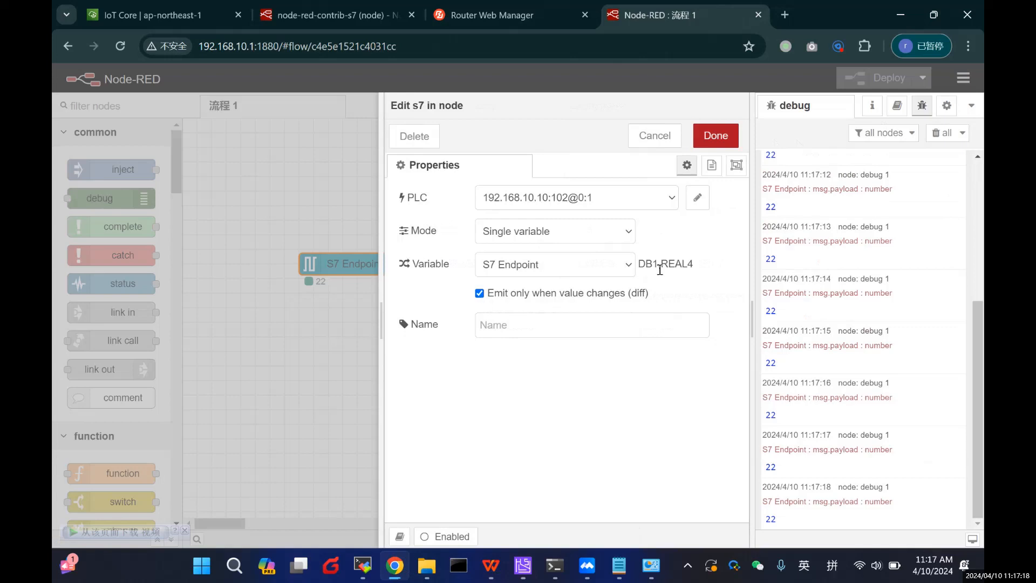
left_click(715, 136)
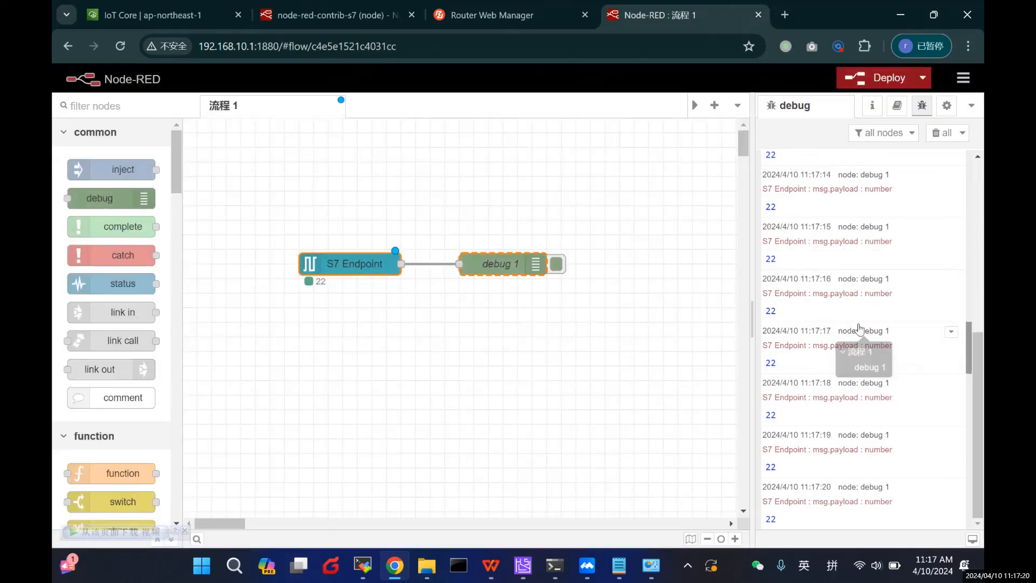
key("ctrl+d")
left_click(941, 134)
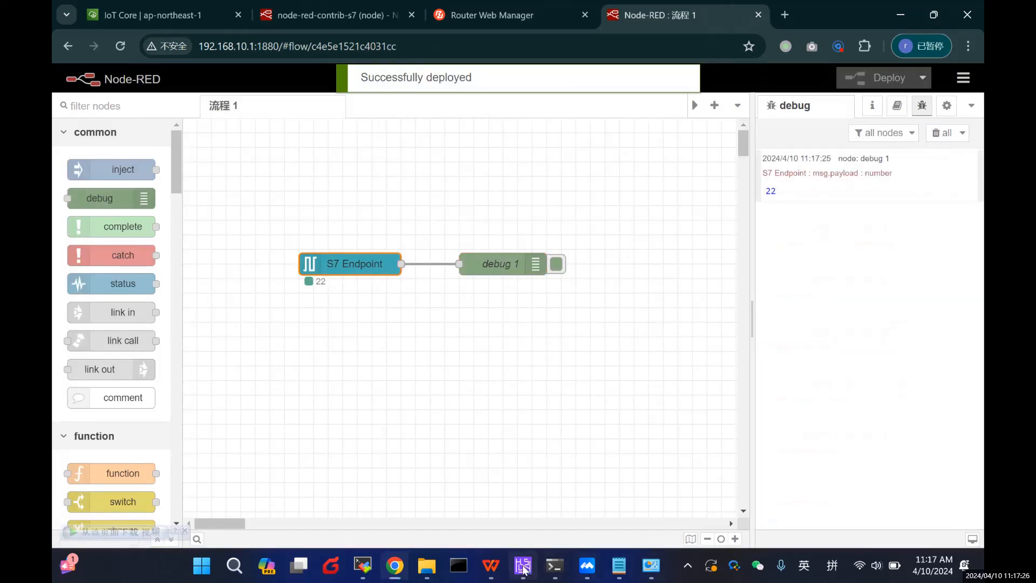
Switch to HslCommunication Test Tool, write the value 34 as a float to PLC address DB1.4, and dismiss the write message
left_click(523, 567)
double_click(740, 169)
type("34")
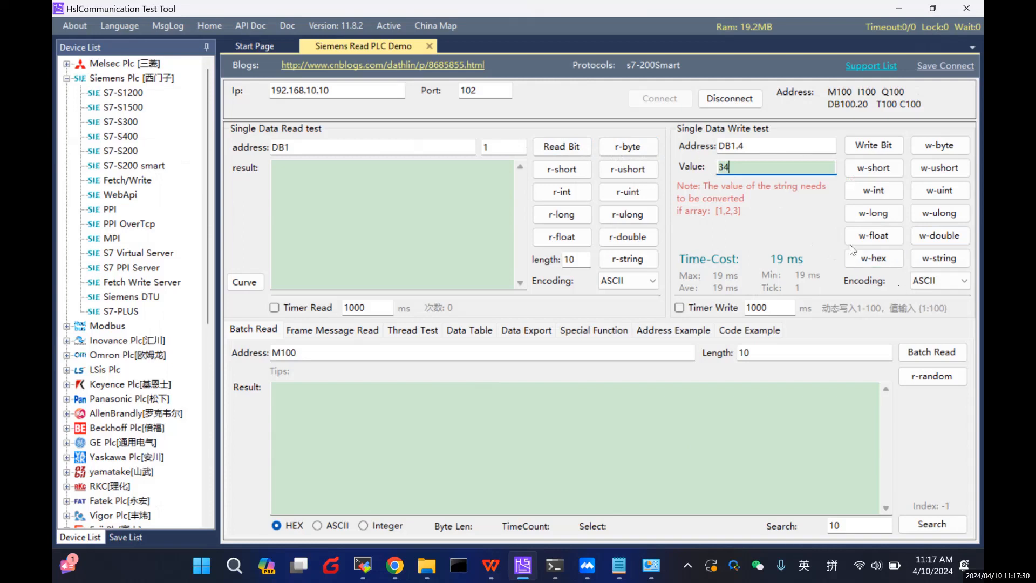
left_click(940, 236)
left_click(558, 326)
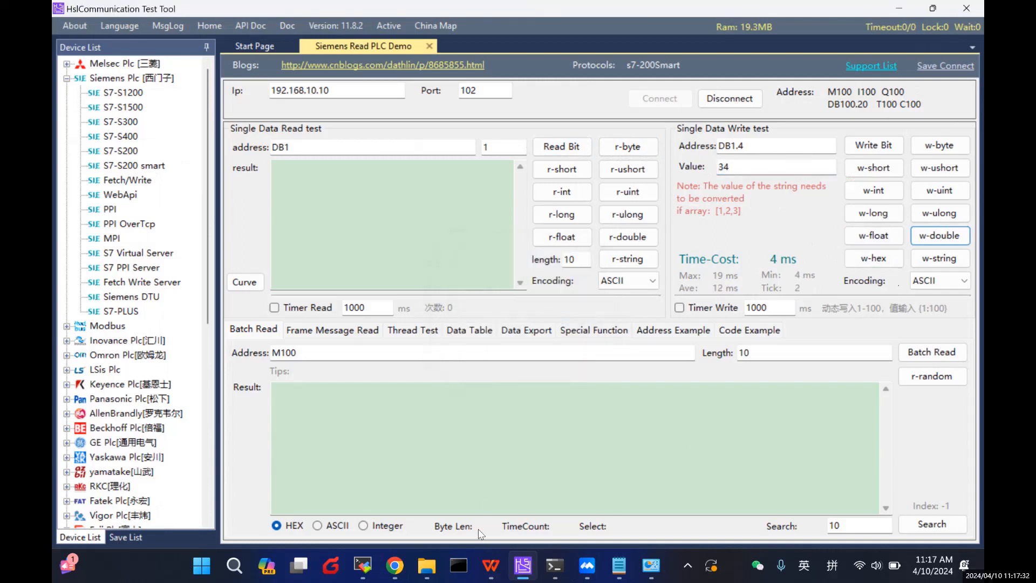
Return to Node-RED in Chrome to check the S7 Endpoint debug output and look through the node palette down to the modbus nodes
left_click(395, 565)
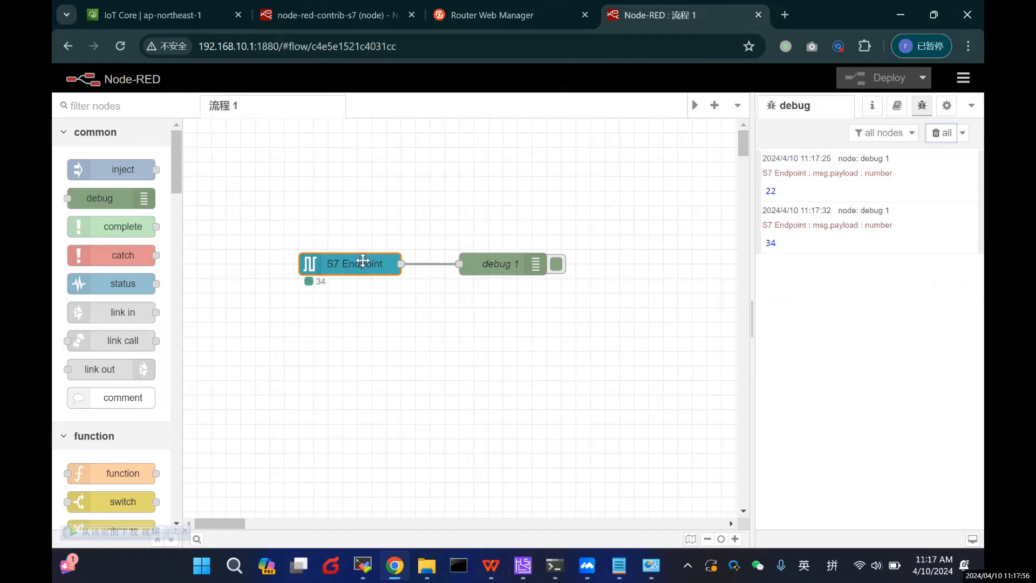
scroll(144, 402, "down", 3)
scroll(146, 405, "down", 15)
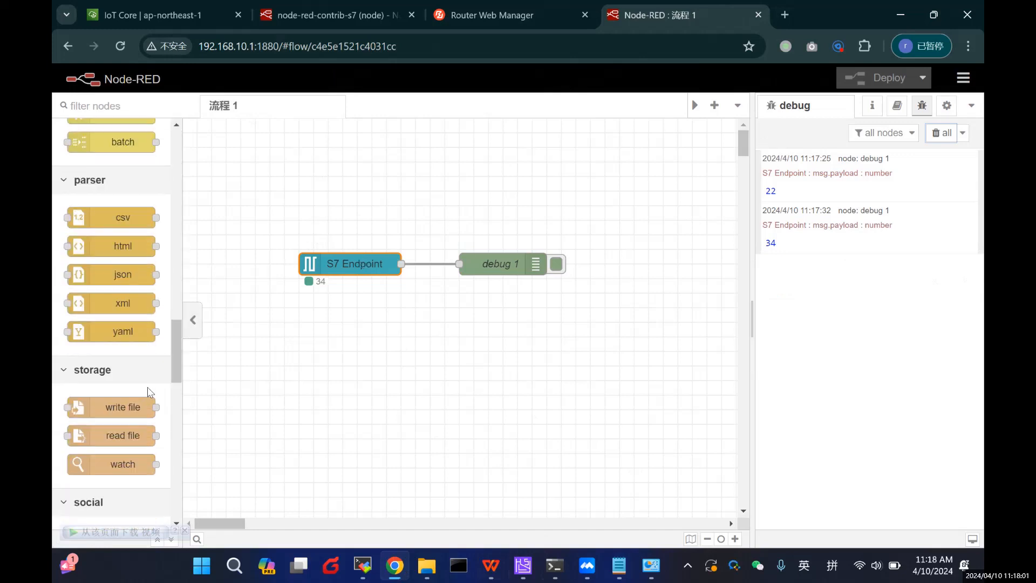
scroll(146, 390, "down", 6)
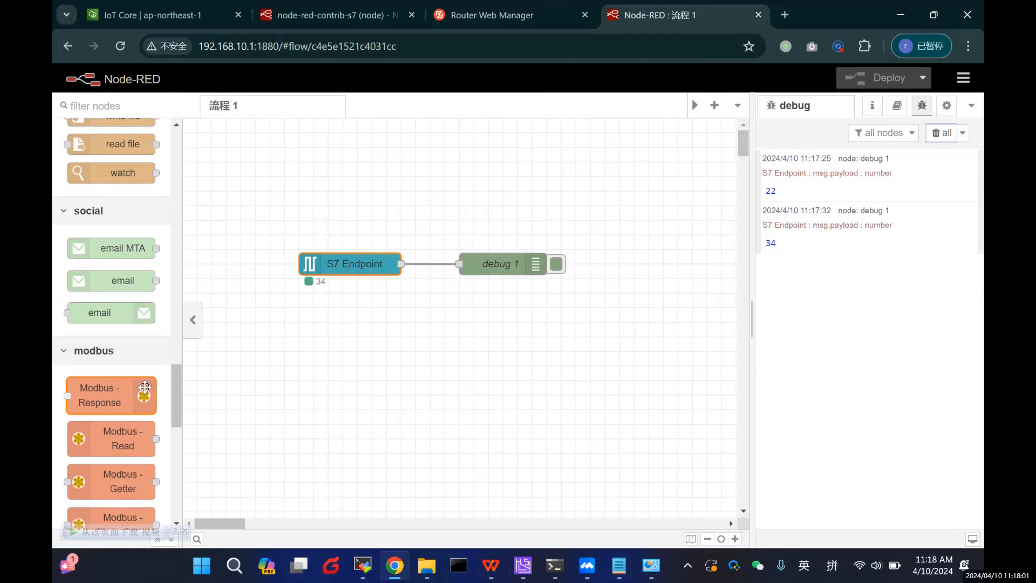
Bring up Steps.txt in Notepad and highlight the line about creating things in AWS IoT
left_click(619, 565)
double_click(131, 201)
left_click(152, 200)
triple_click(153, 201)
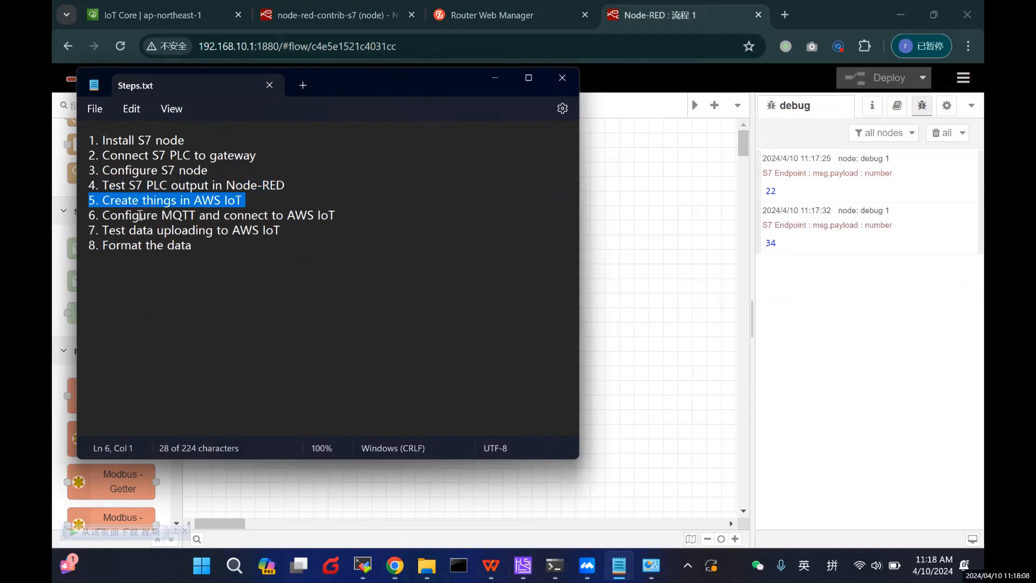
double_click(138, 216)
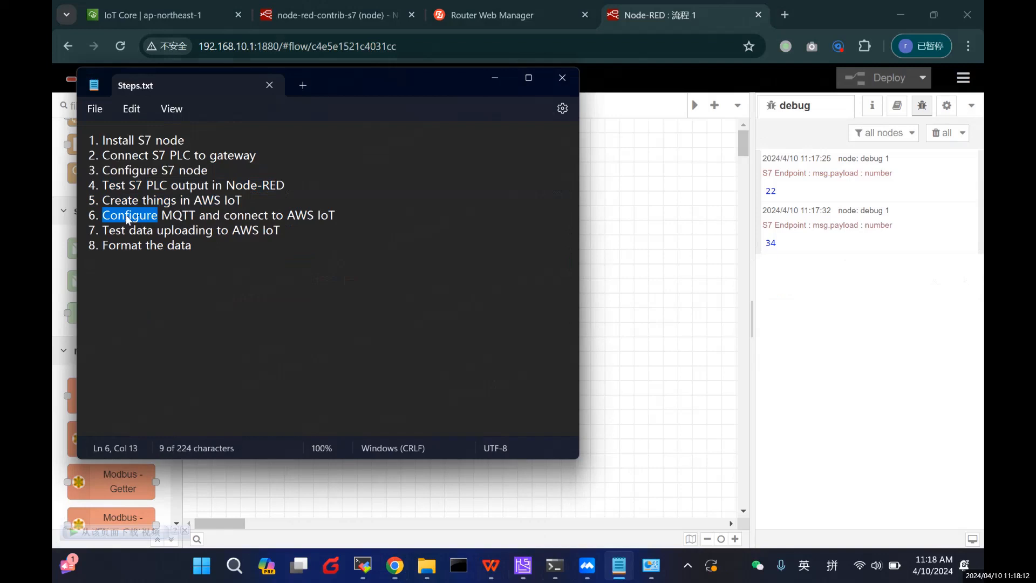
triple_click(128, 199)
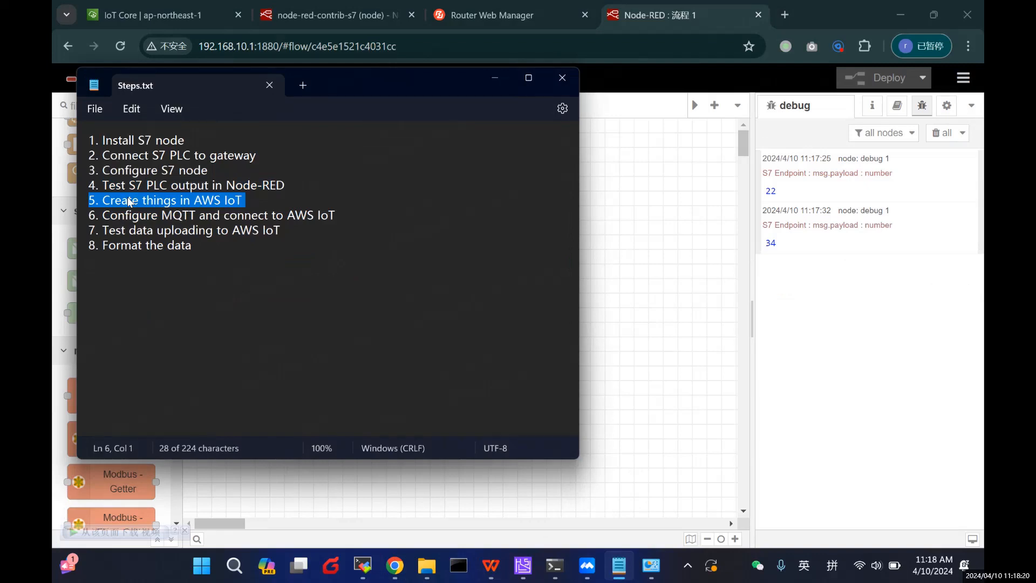
Switch to the AWS IoT console in Chrome and open the Things list for all devices
left_click(172, 16)
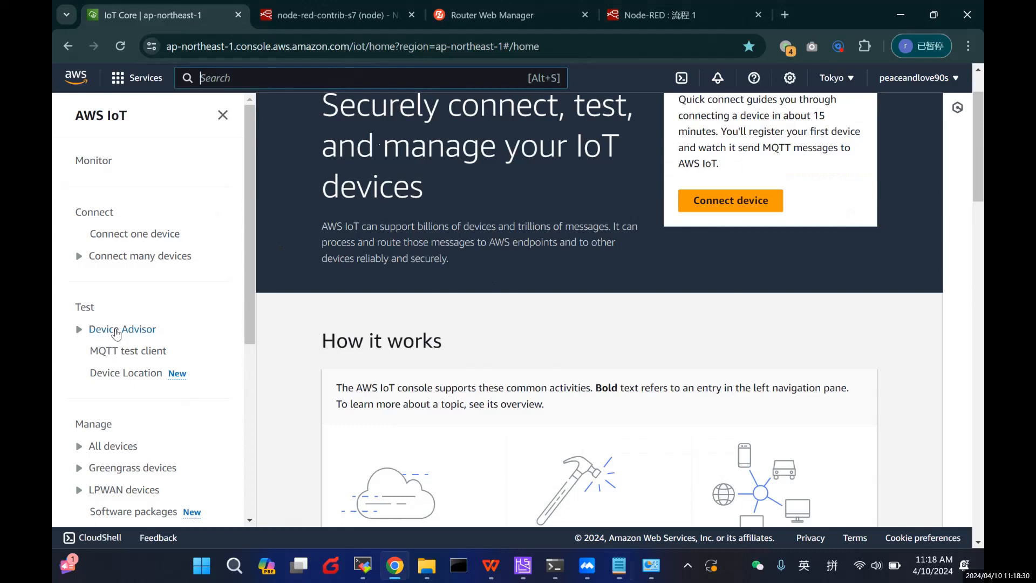
scroll(108, 390, "down", 1)
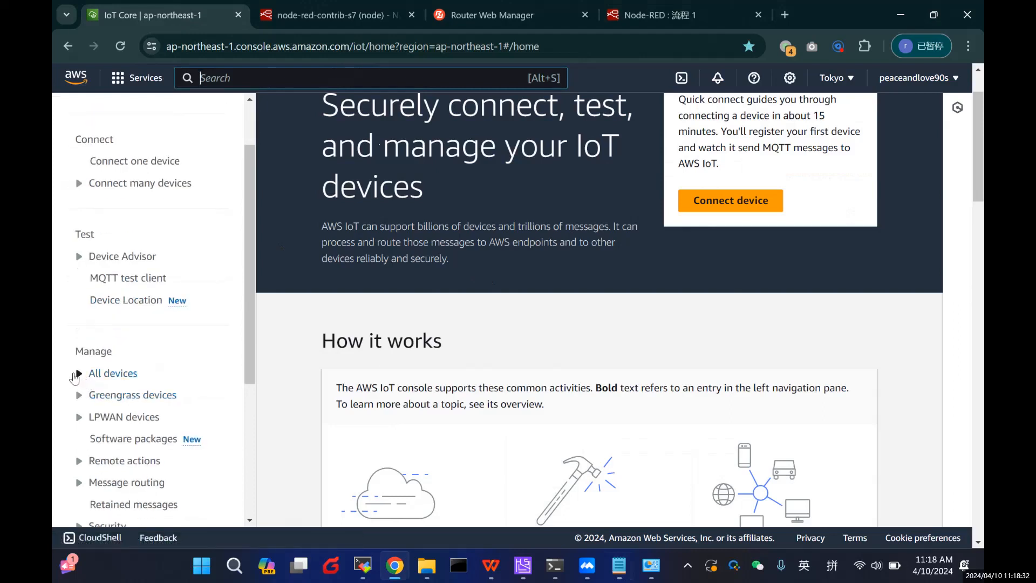
left_click(97, 375)
scroll(138, 384, "down", 1)
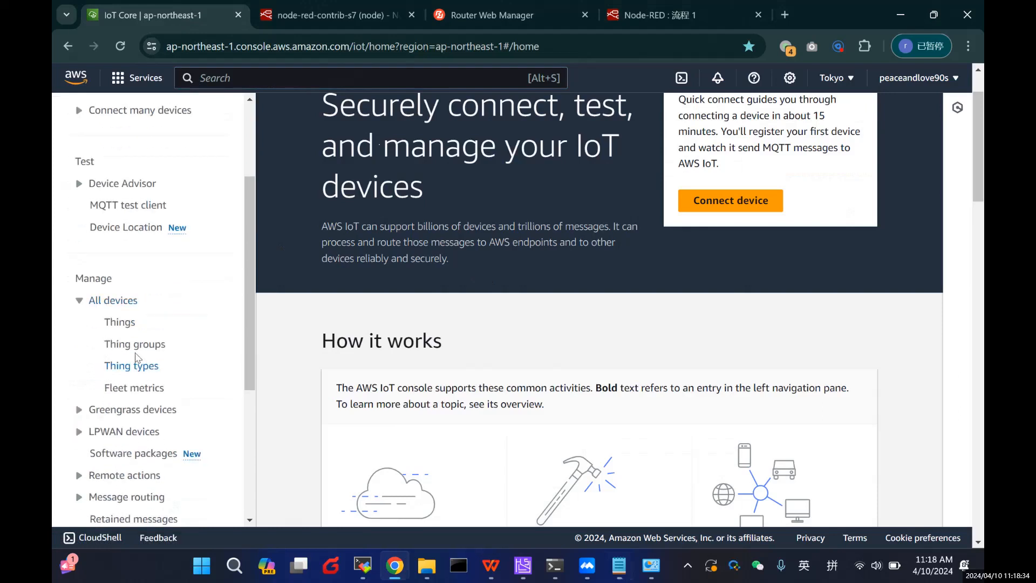
left_click(125, 324)
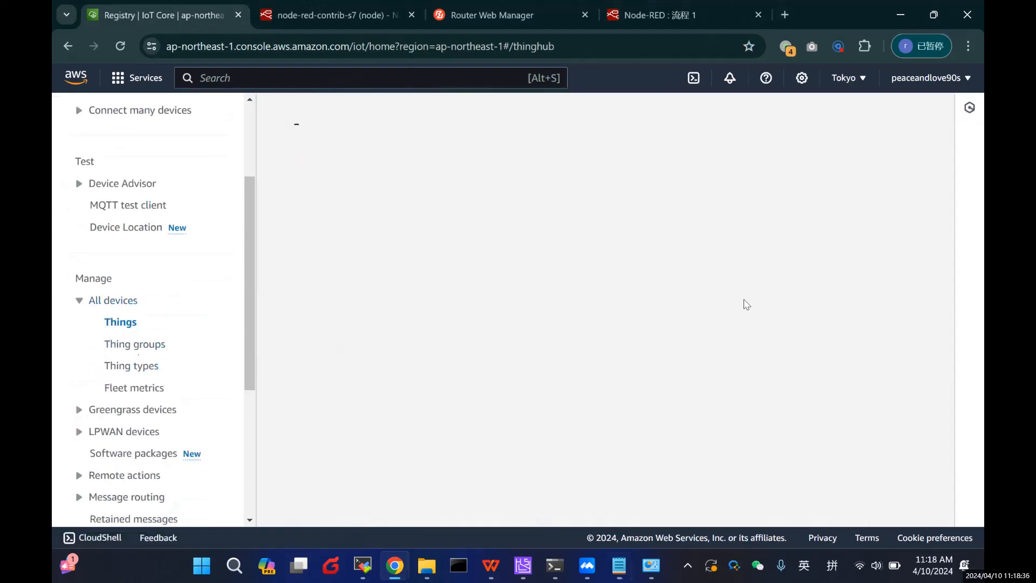
Start creating a single thing in AWS IoT and name it nodred_thing
left_click(858, 160)
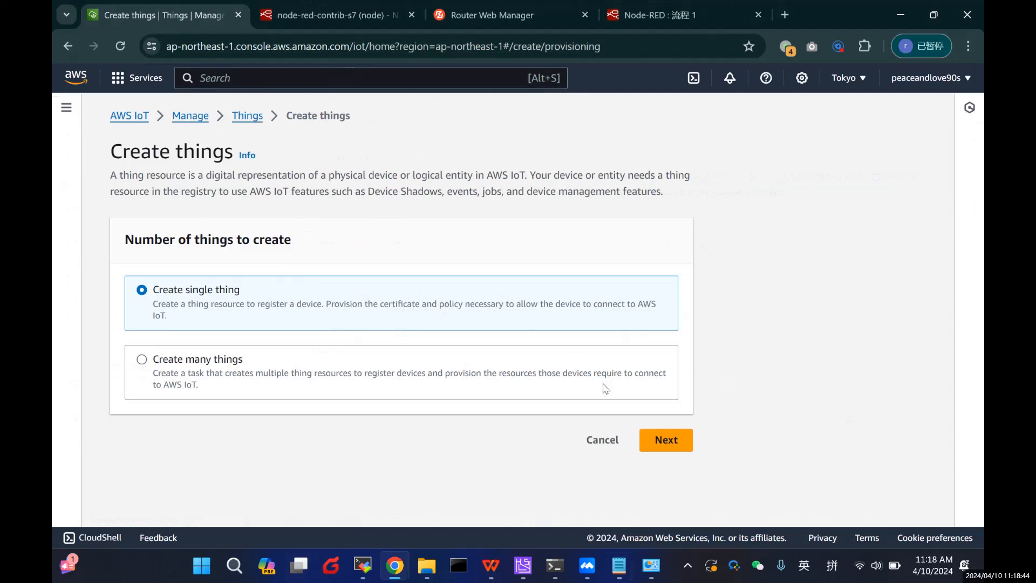
left_click(666, 440)
left_click(542, 306)
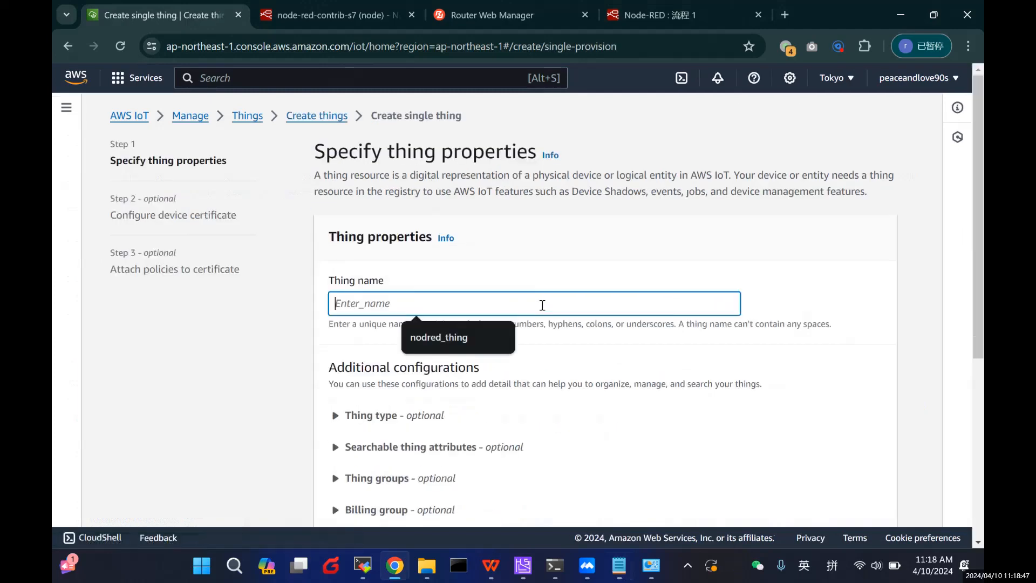
type("NODE")
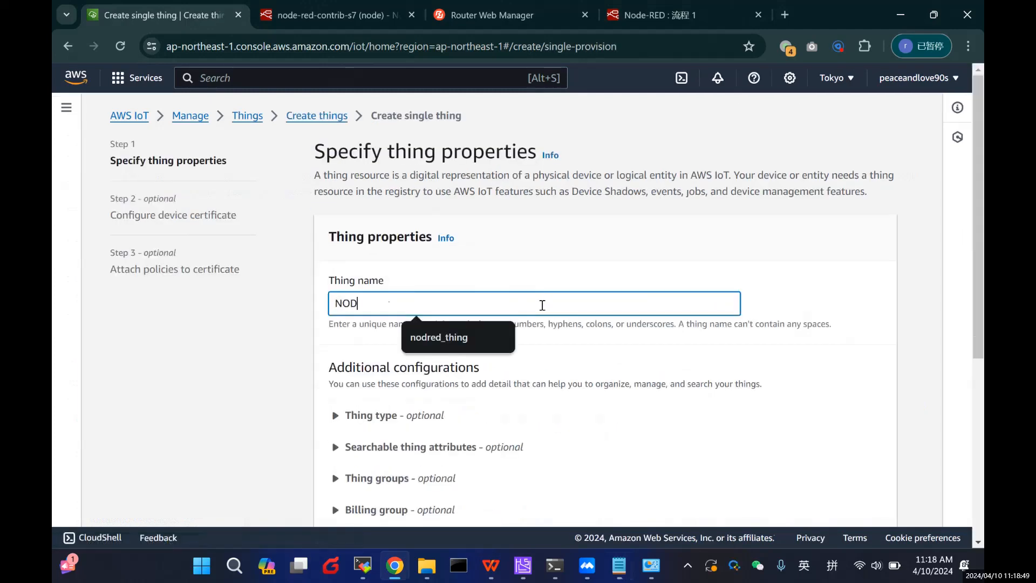
key("BackSpace")
key("BackSpace")
key("BackSpace")
key("Caps_Lock")
key("BackSpace")
type("no")
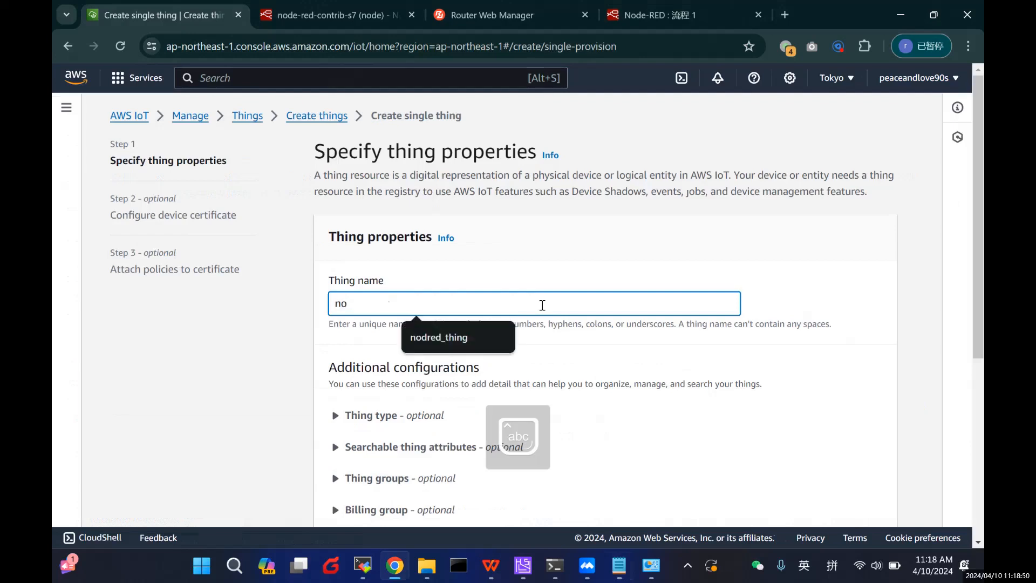
type("dred_thing")
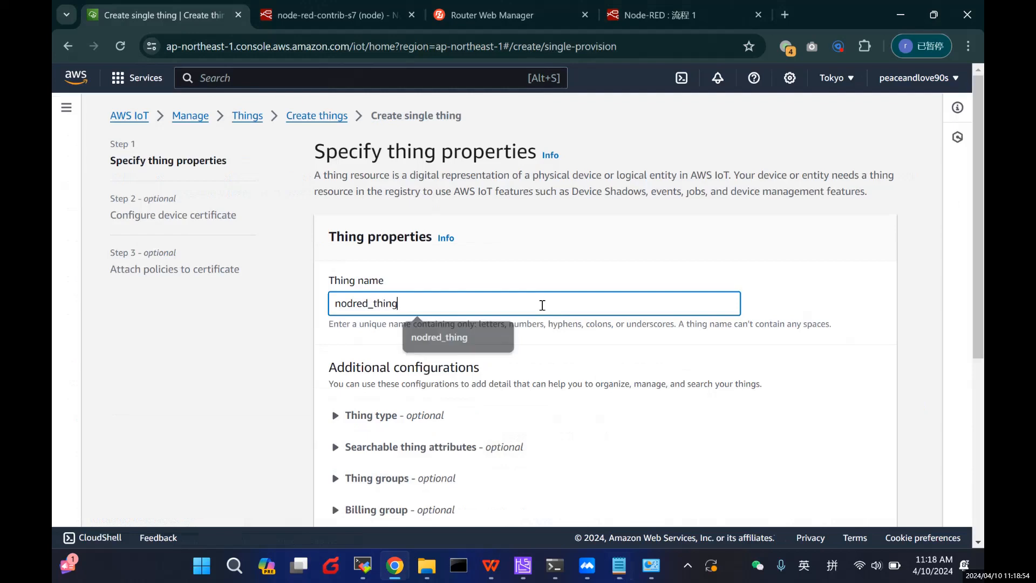
Continue with no device shadow and an auto-generated new certificate, up to attaching policies to the certificate
scroll(548, 362, "down", 4)
scroll(551, 368, "up", 1)
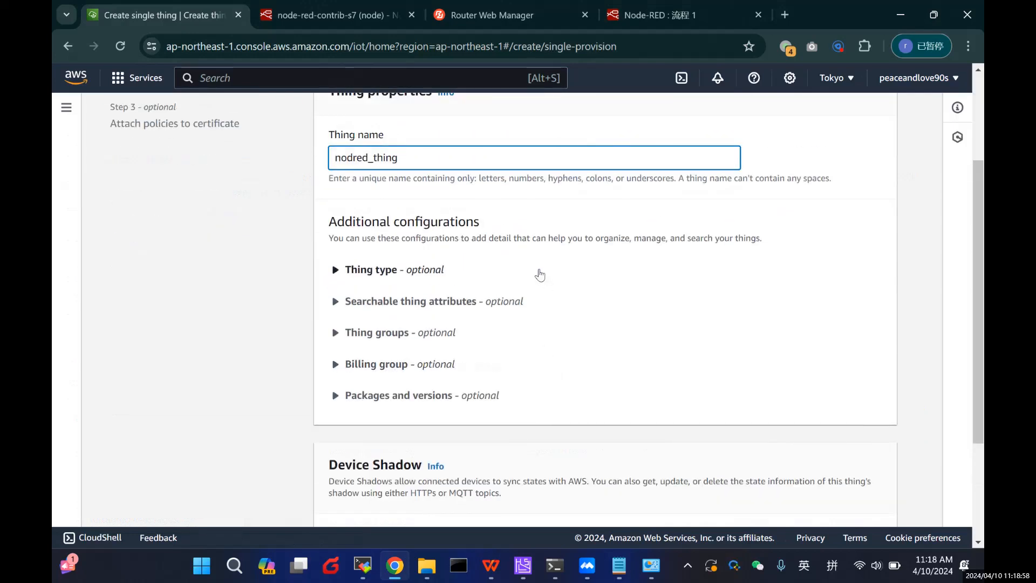
scroll(378, 302, "down", 3)
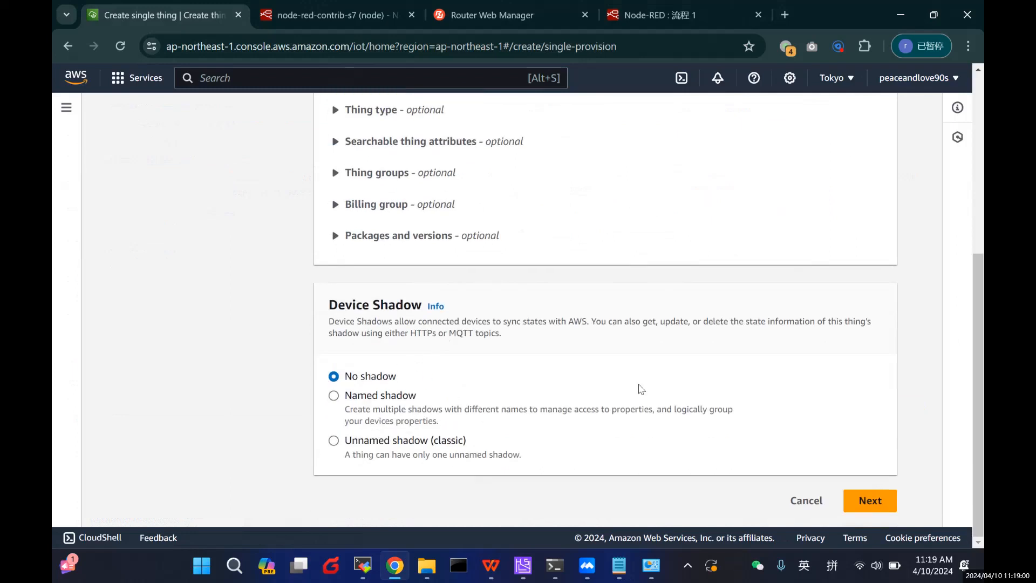
left_click(859, 501)
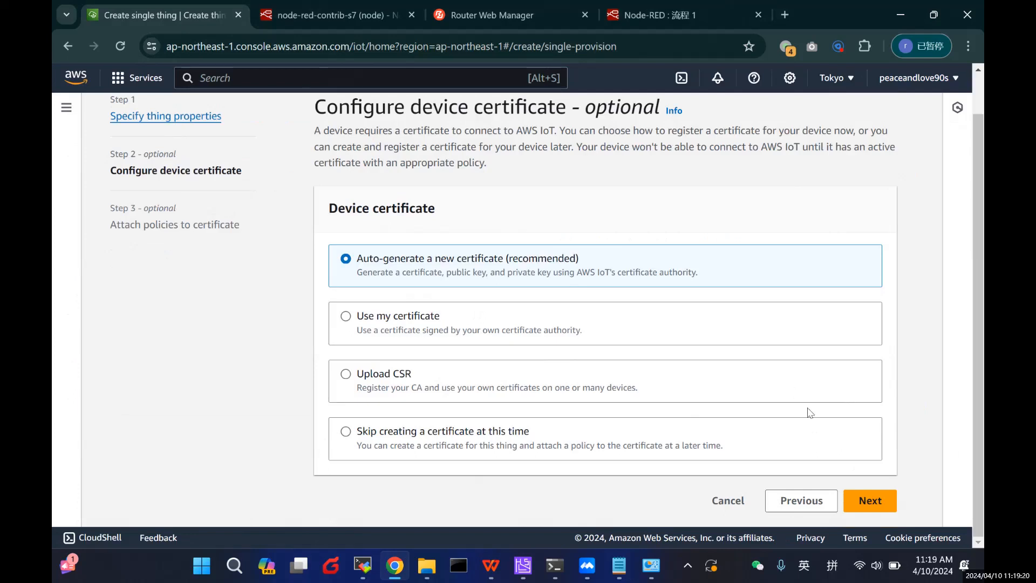
left_click(868, 499)
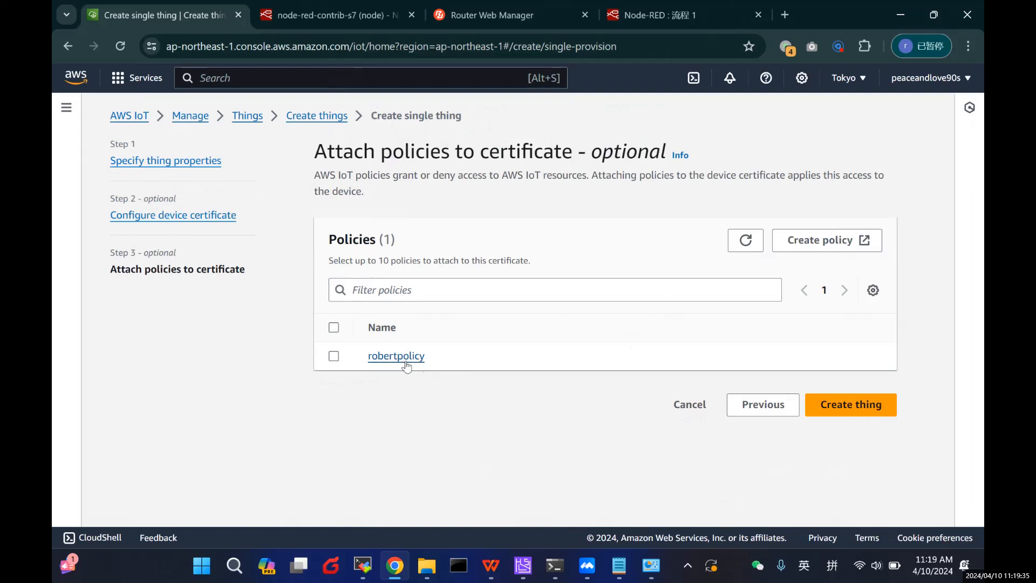
Start creating a new AWS IoT policy for the certificate and name it noderedpolicy
left_click(831, 251)
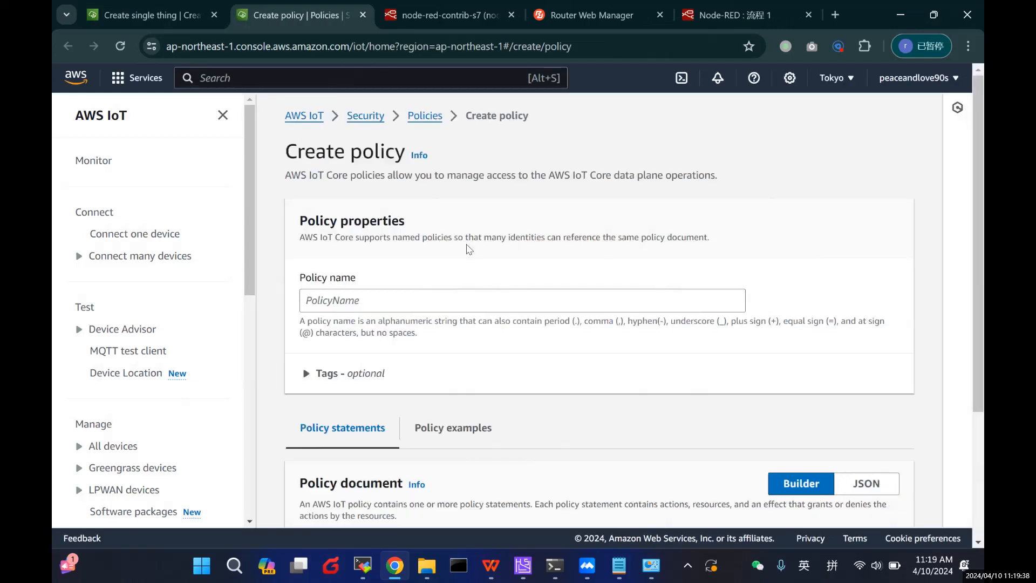
scroll(468, 247, "down", 3)
scroll(456, 237, "up", 1)
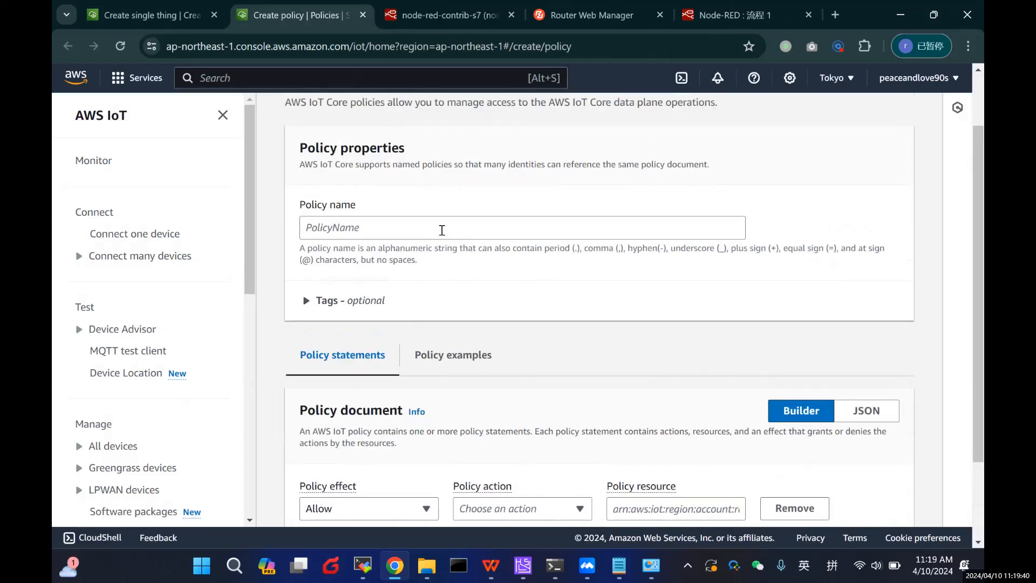
left_click(419, 227)
type("od")
key("BackSpace")
key("BackSpace")
type("no")
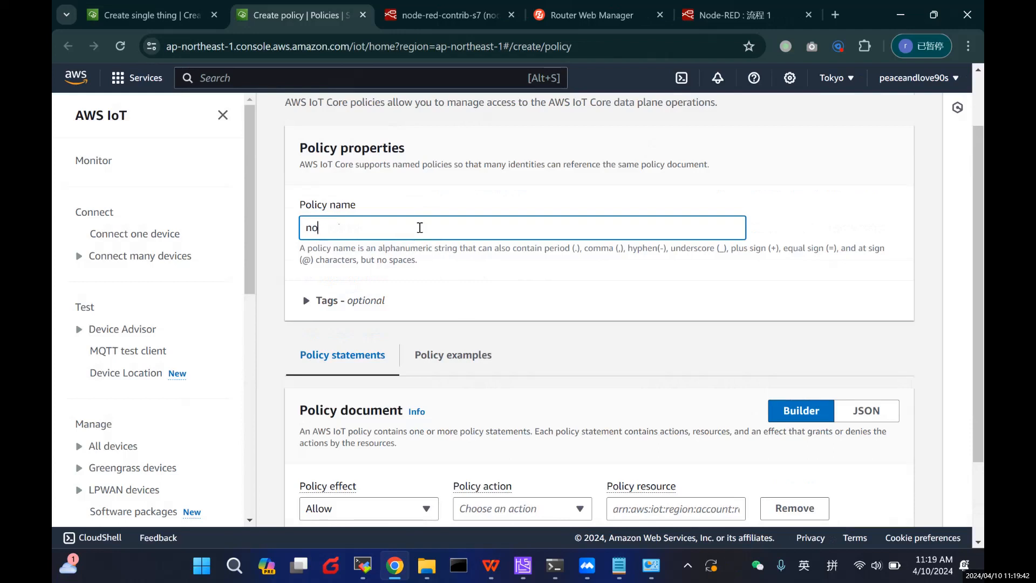
type("deredpolicy")
scroll(598, 290, "down", 2)
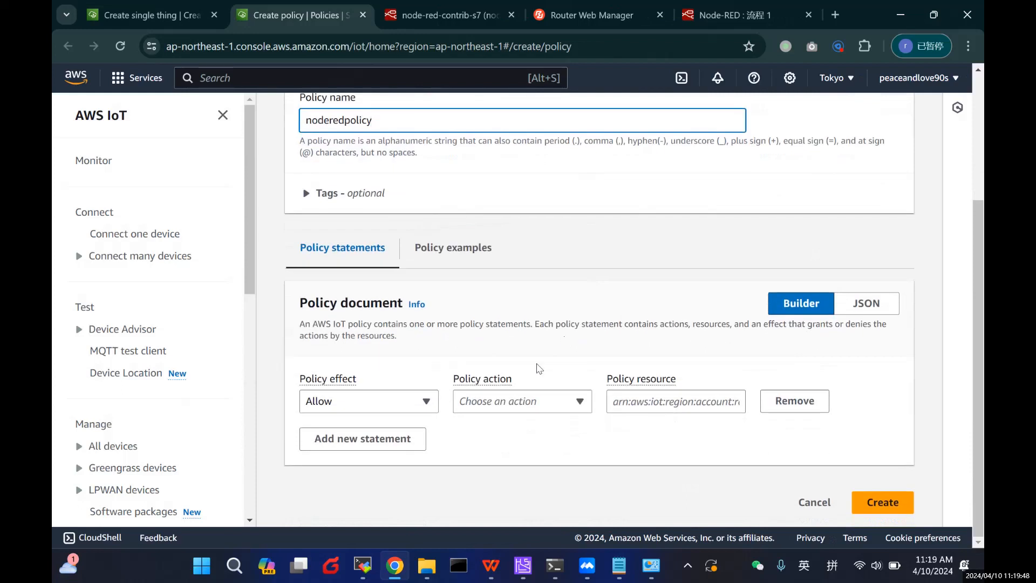
Set the policy statement to Allow with action * and resource *, and recheck the available policy actions
left_click(408, 410)
left_click(408, 409)
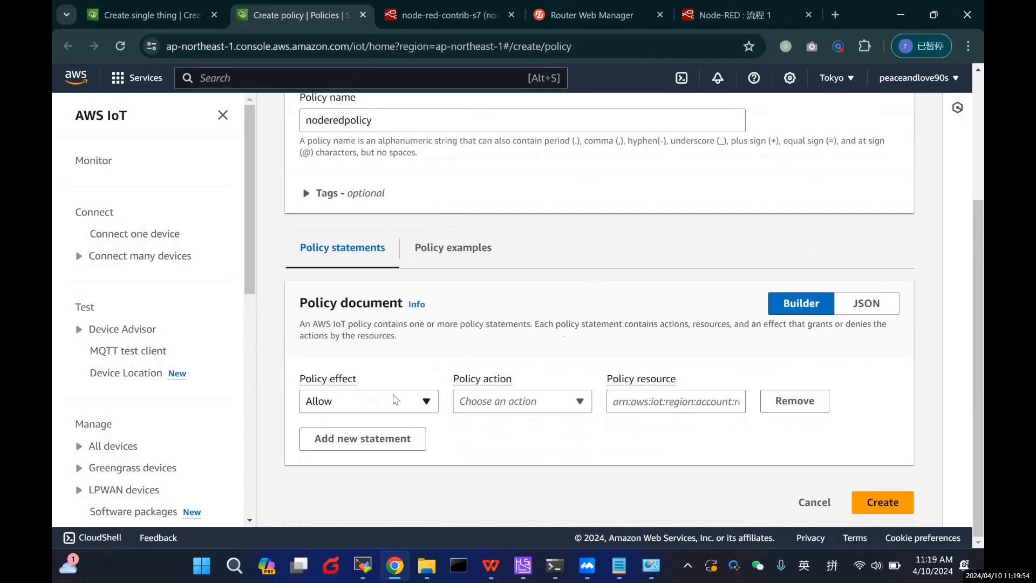
left_click(495, 402)
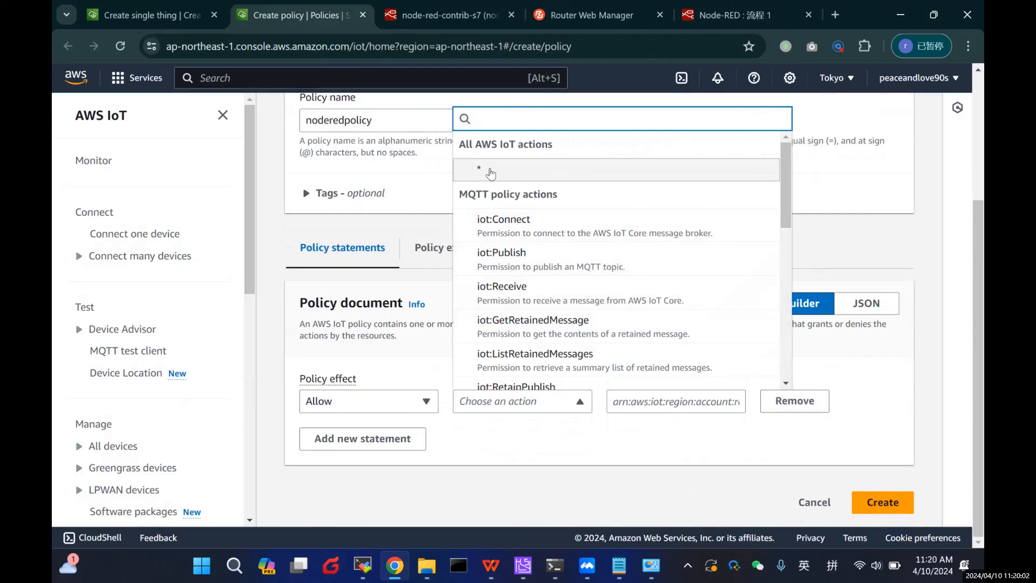
left_click(491, 172)
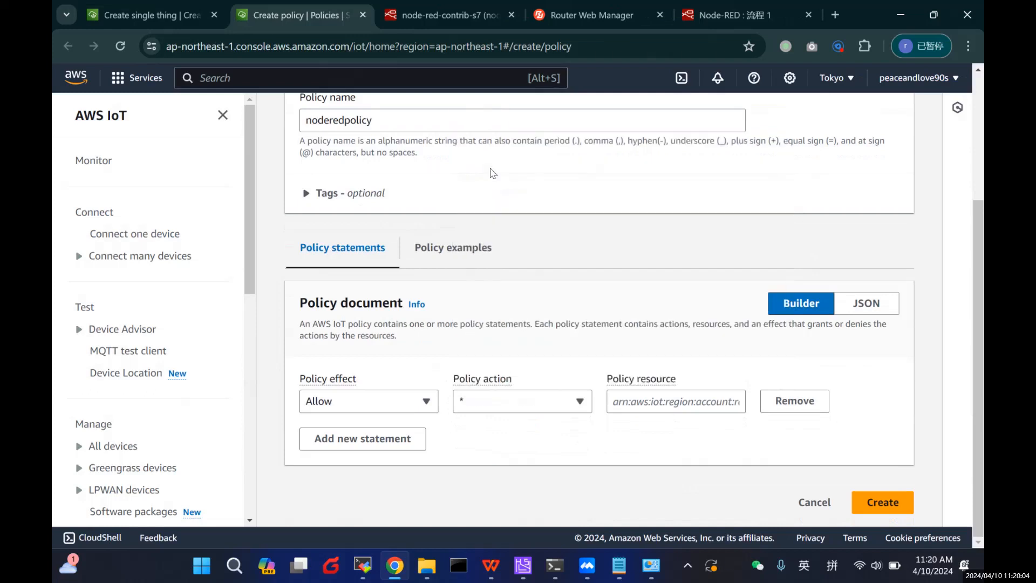
left_click(686, 400)
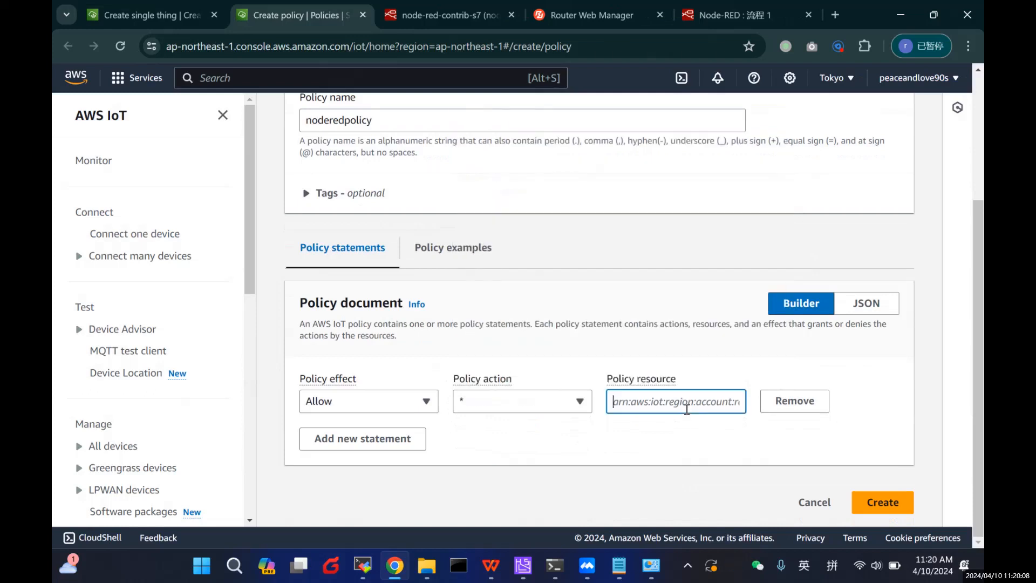
type("*")
left_click(674, 453)
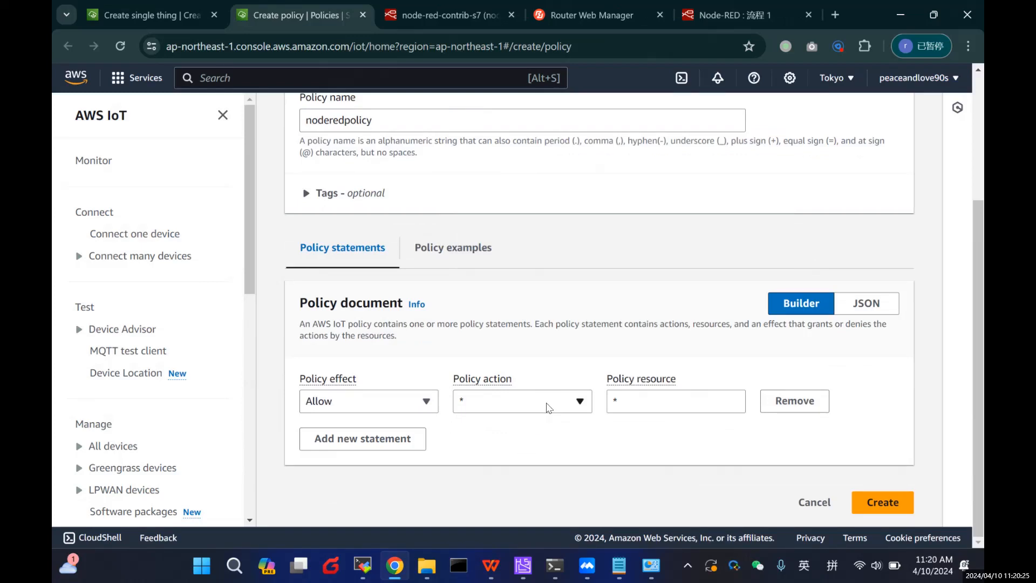
left_click(548, 407)
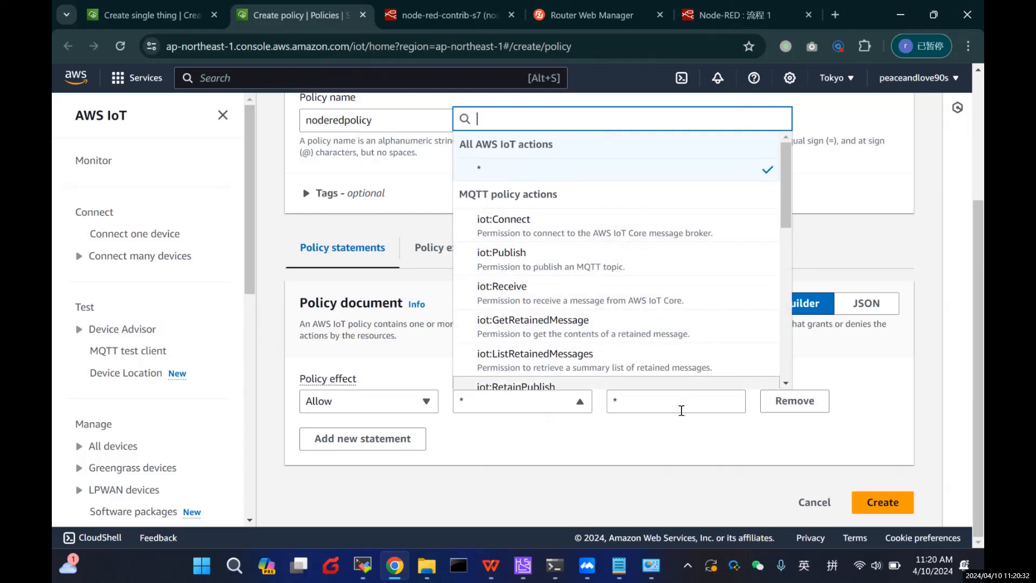
Create the noderedpolicy policy with the defined statement and select it in the AWS IoT policies list
left_click(657, 438)
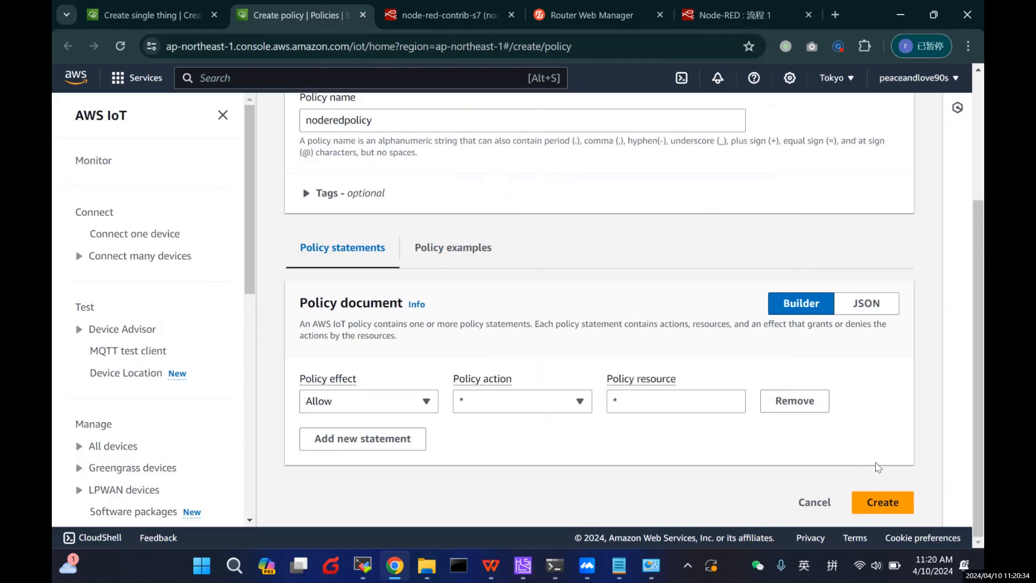
left_click(892, 506)
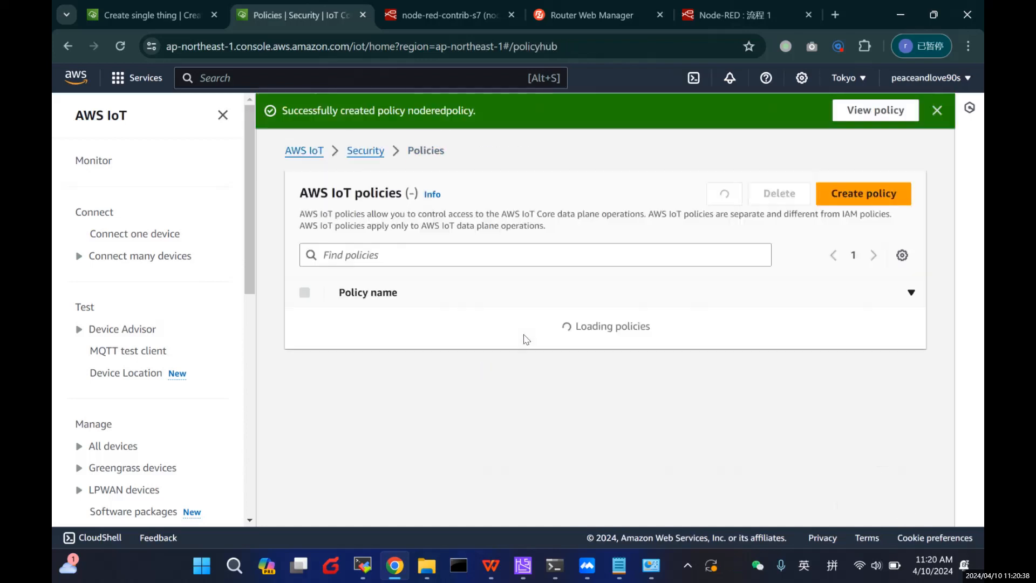
left_click(304, 349)
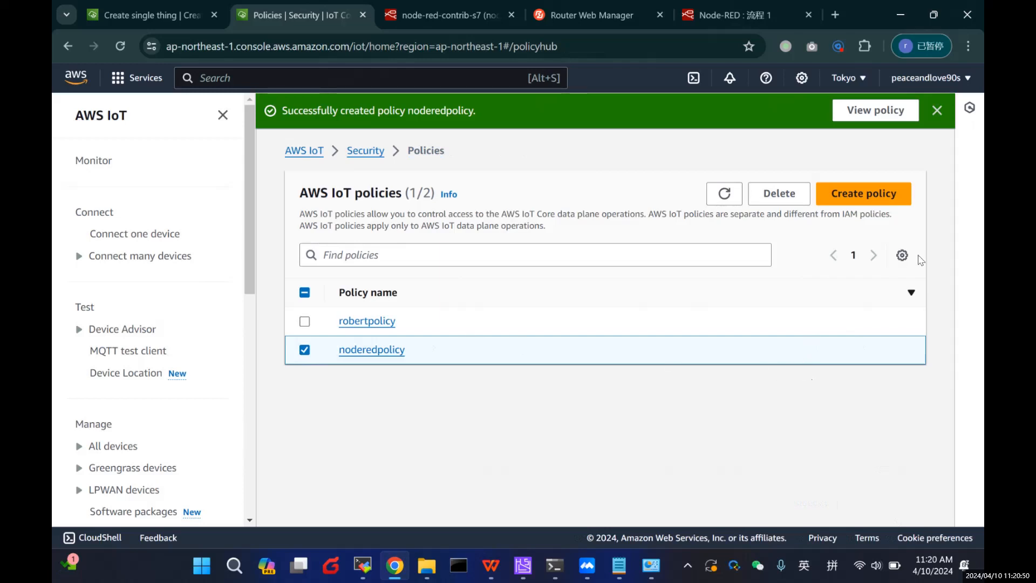
left_click(937, 110)
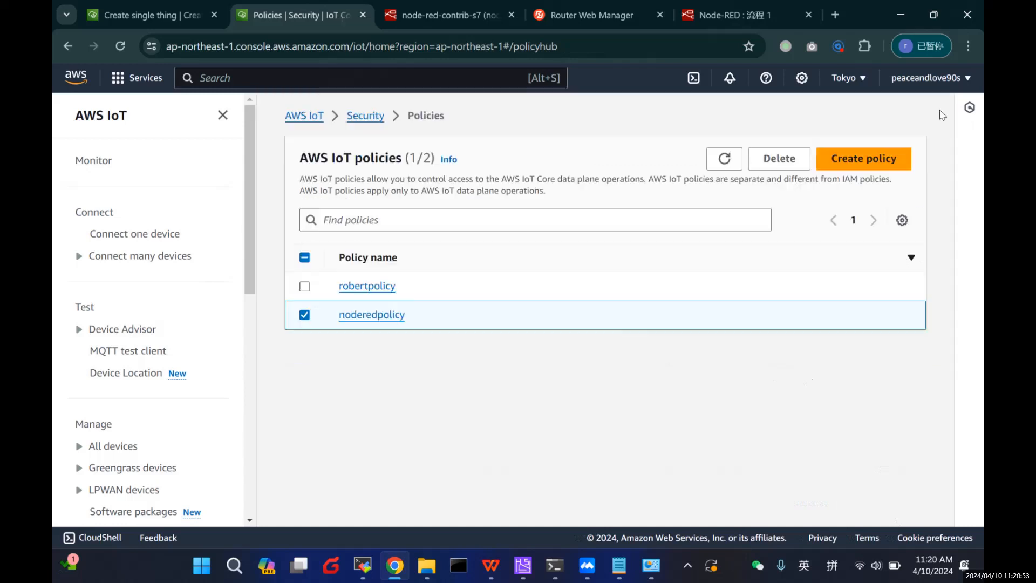
View the details page of noderedpolicy and reload the AWS IoT policies list
left_click(372, 317)
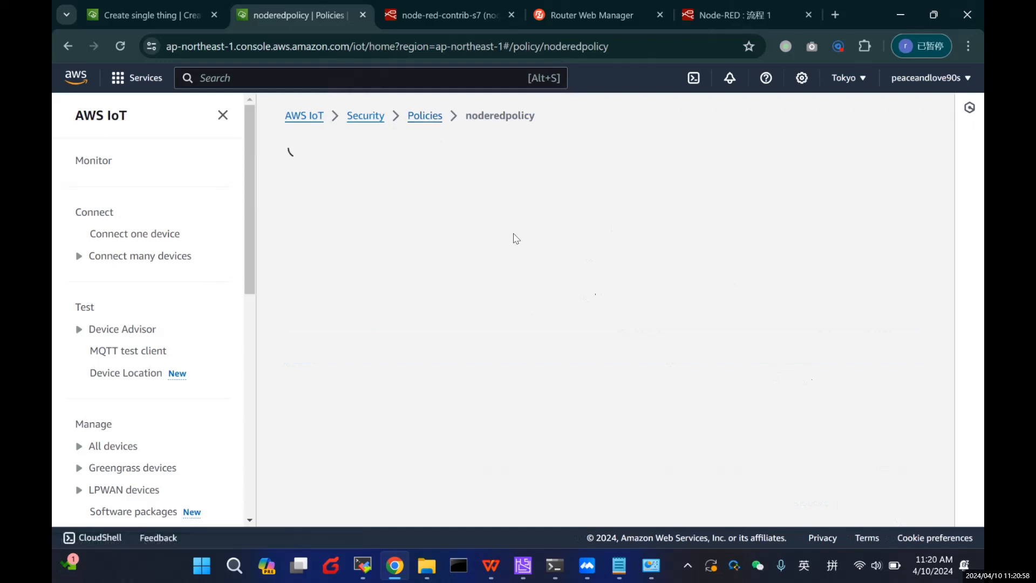
left_click(433, 120)
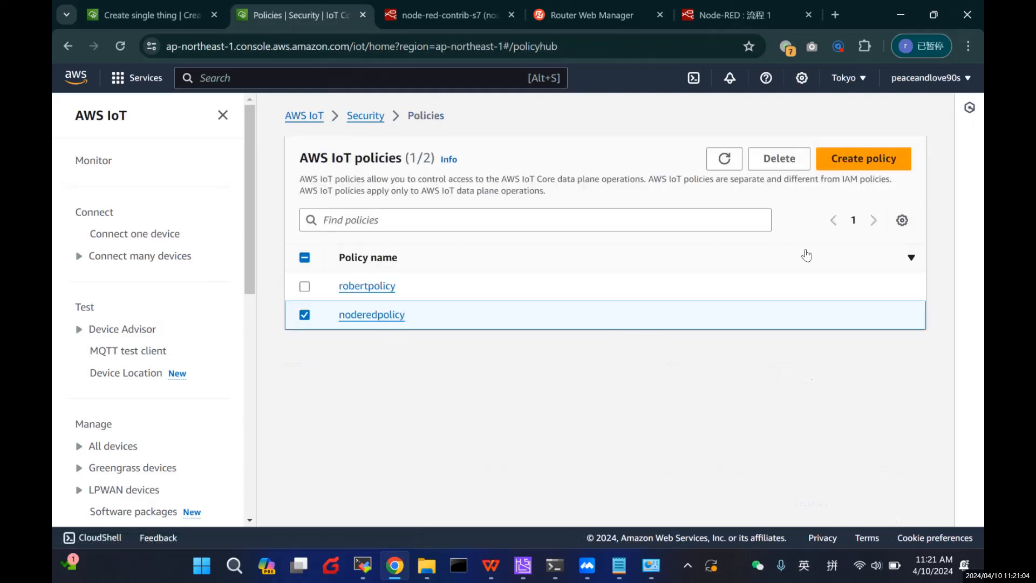
left_click(119, 46)
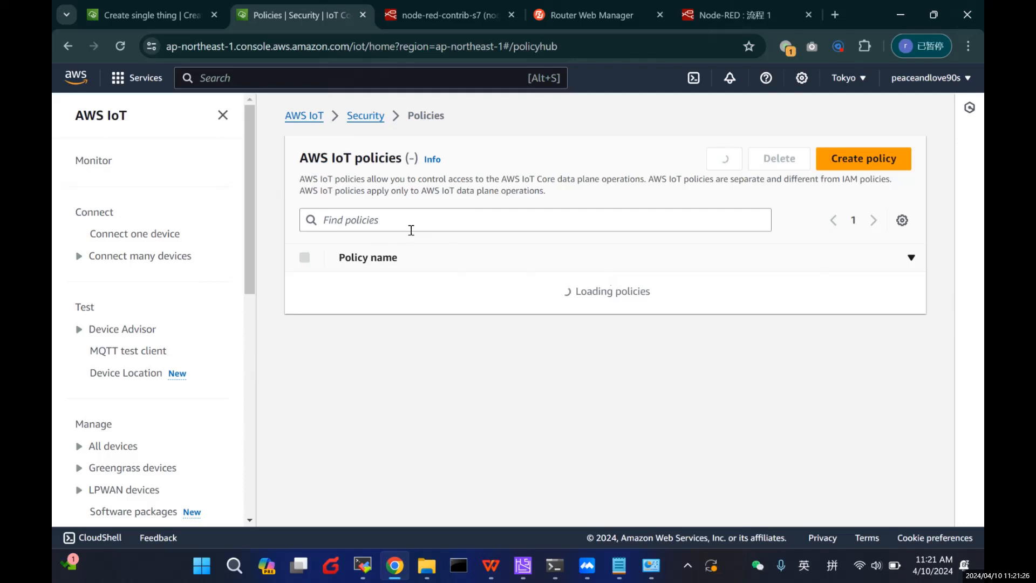
Leave the policies list for the Security overview and open the Things registry of all devices
left_click(373, 120)
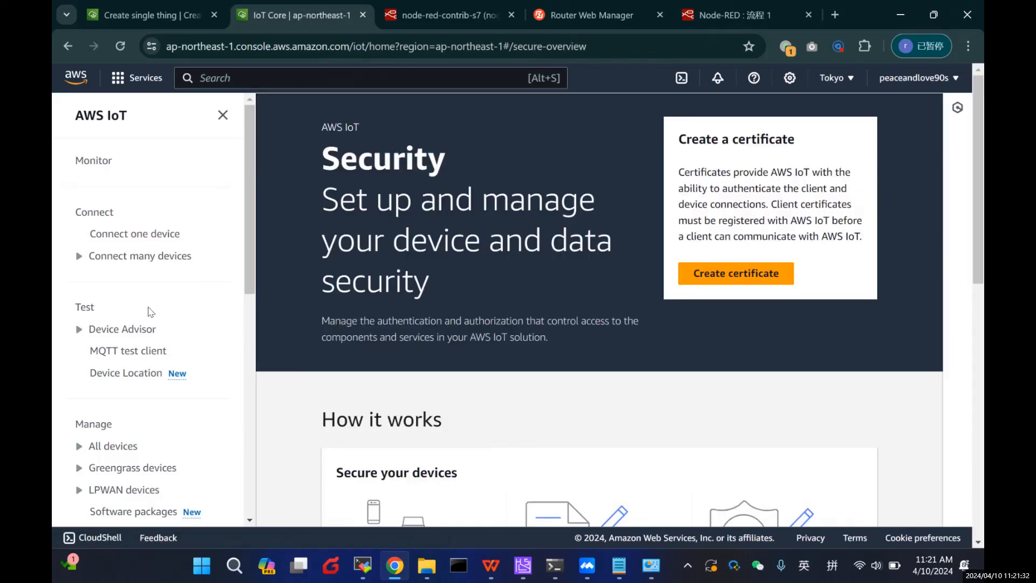
left_click(130, 448)
left_click(135, 471)
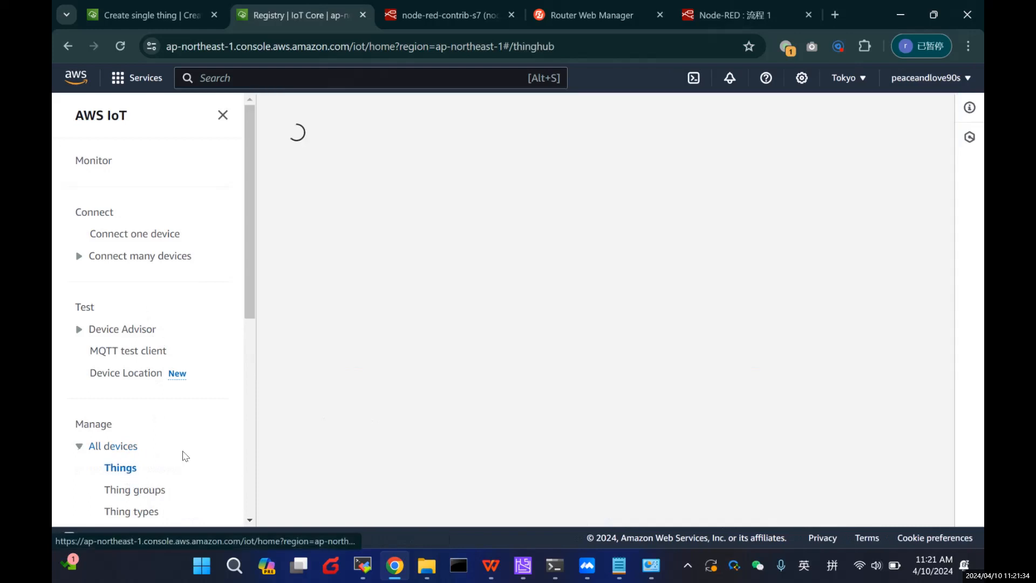